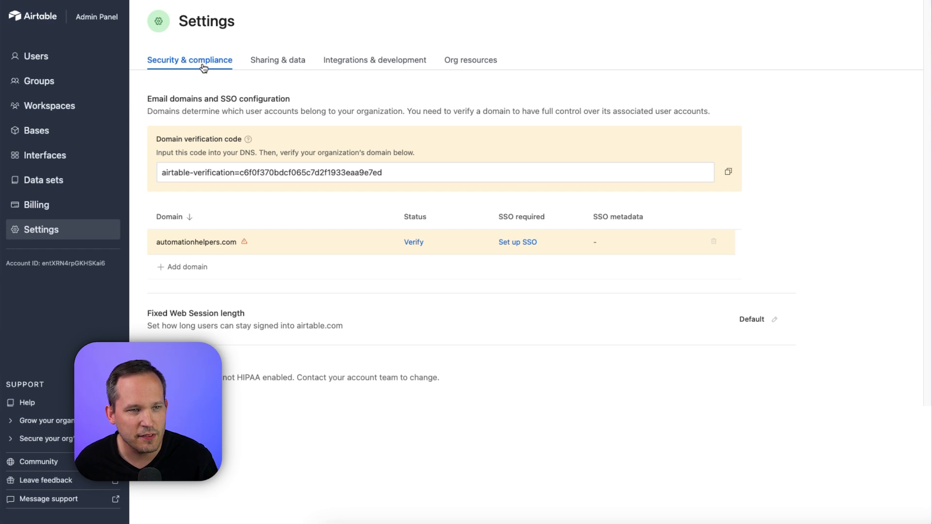
Check the AI credit usage in the organization's integrations and development settings.
{"action": "left_click", "coordinate": [341, 66]}
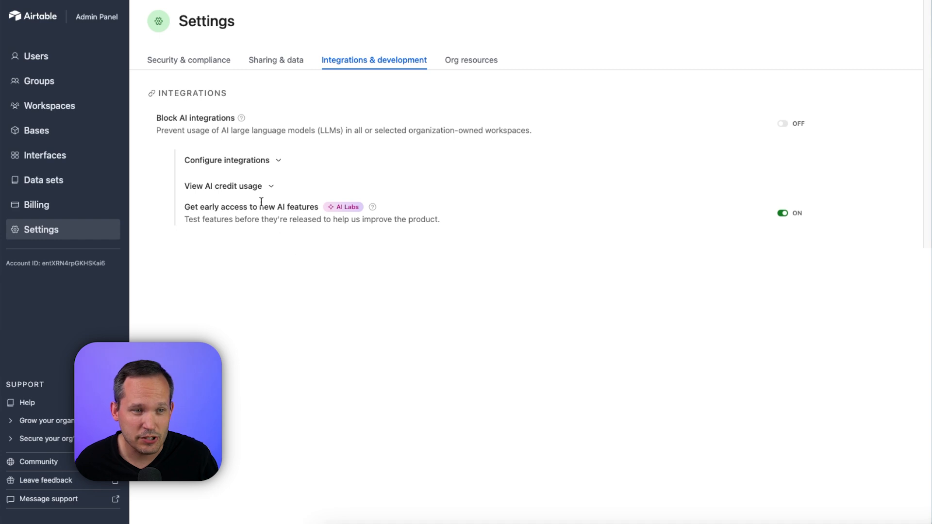
{"action": "left_click", "coordinate": [265, 187]}
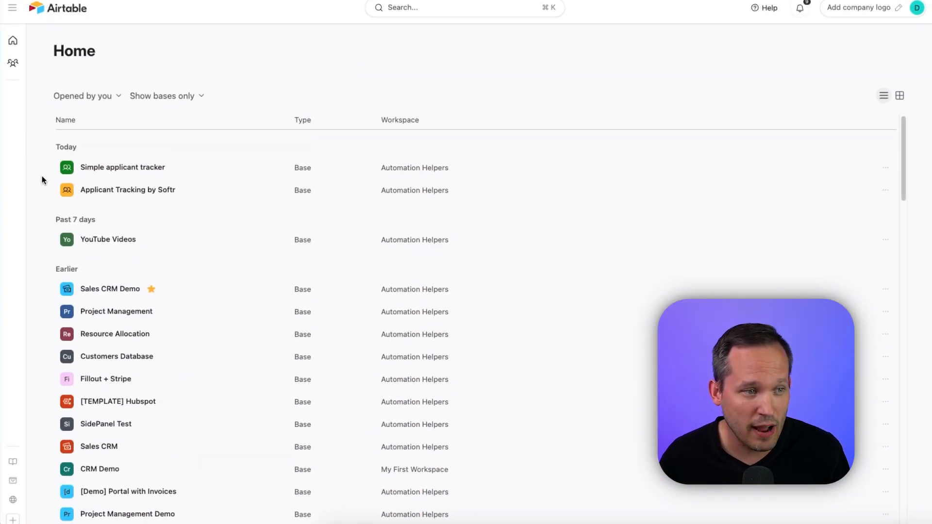
Find the Simple Applicant Tracker template by searching the templates for "Appl" and create a base from it.
{"action": "mouse_move", "coordinate": [15, 176]}
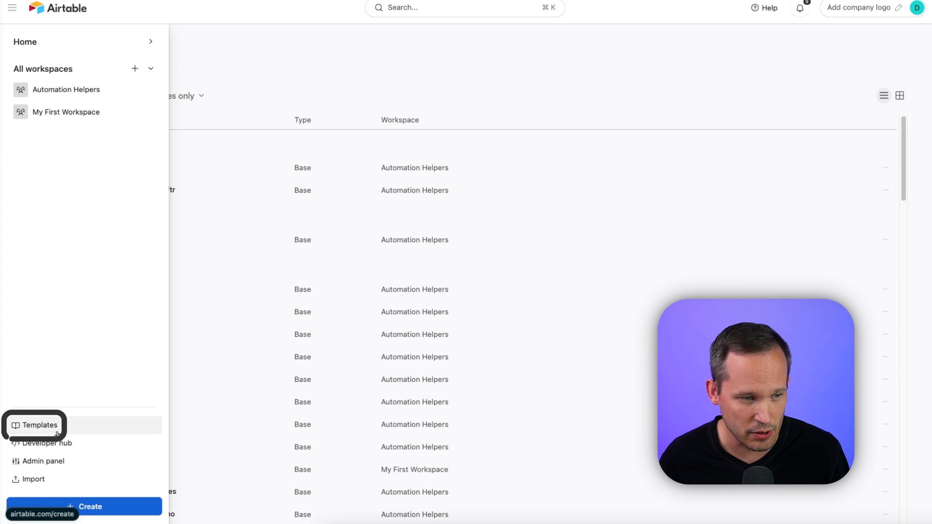
{"action": "left_click", "coordinate": [40, 425]}
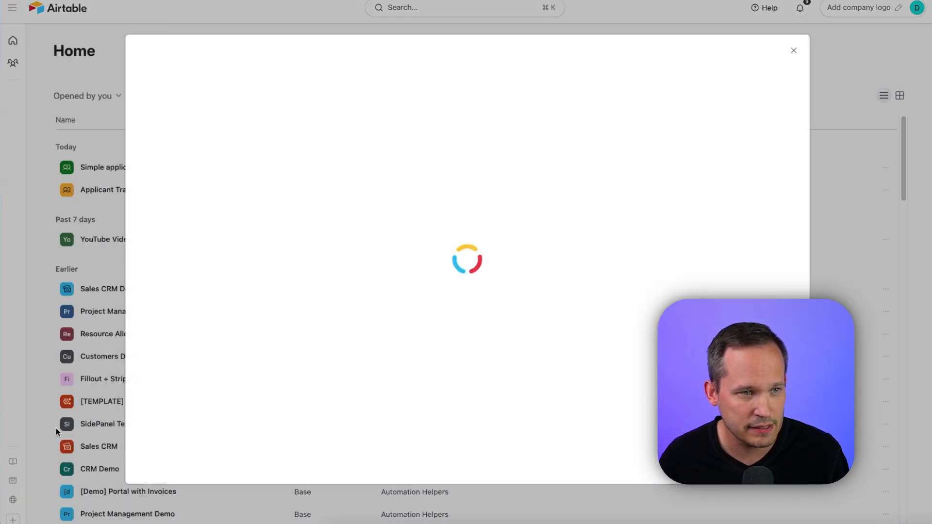
{"action": "type", "text": "Appl"}
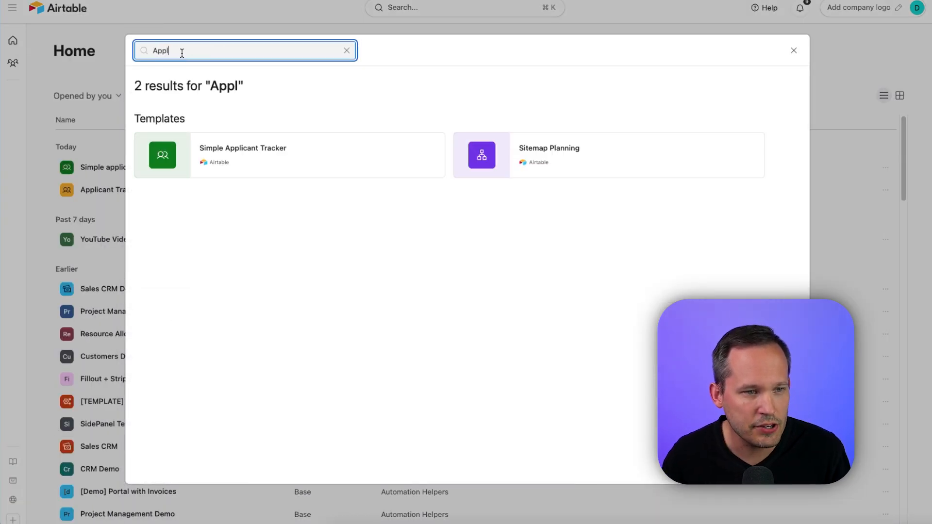
{"action": "left_click", "coordinate": [246, 160]}
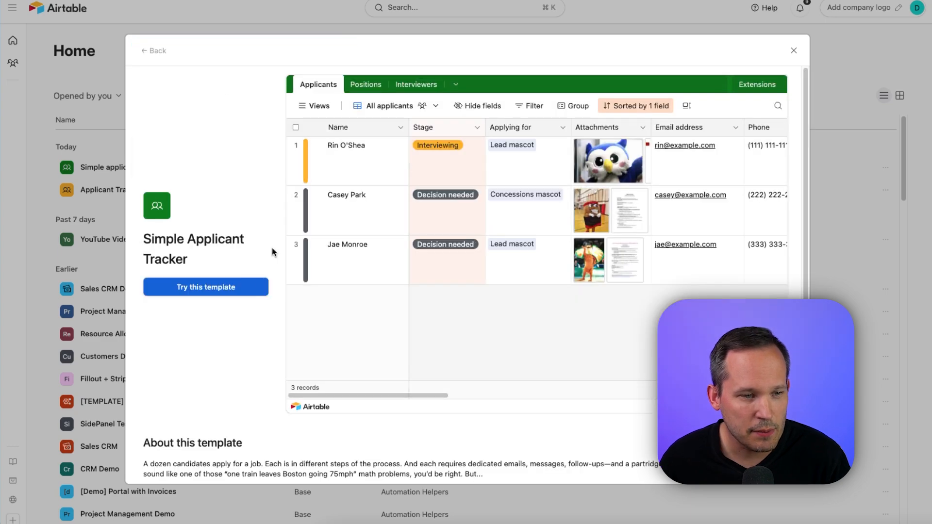
{"action": "left_click", "coordinate": [221, 290]}
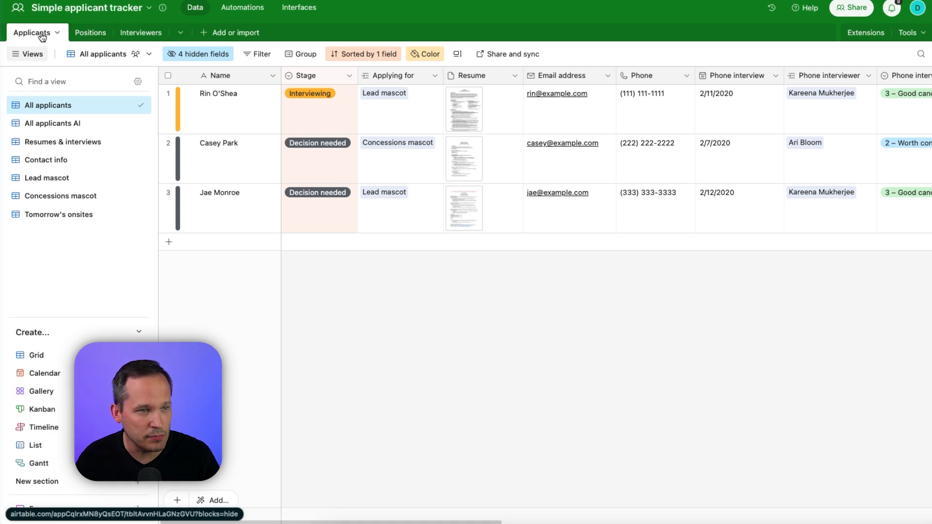
Review the Positions and Interviewers tables of the applicant tracker base, including the required experience, and return to the Applicants table.
{"action": "left_click", "coordinate": [90, 33]}
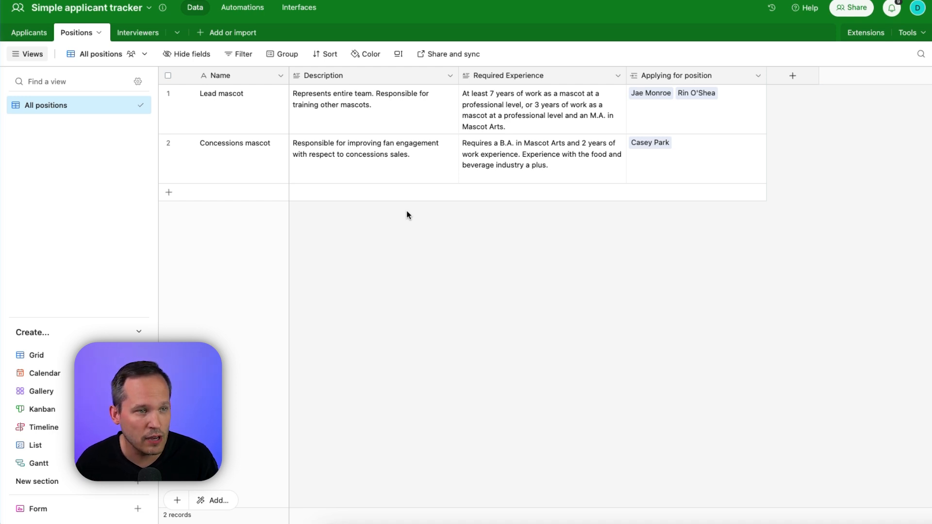
{"action": "left_click", "coordinate": [142, 35]}
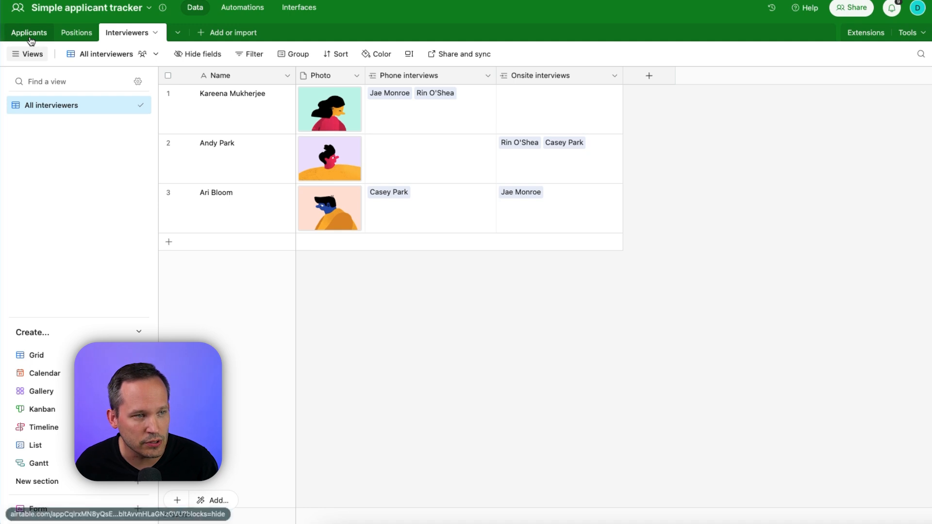
{"action": "left_click", "coordinate": [70, 33]}
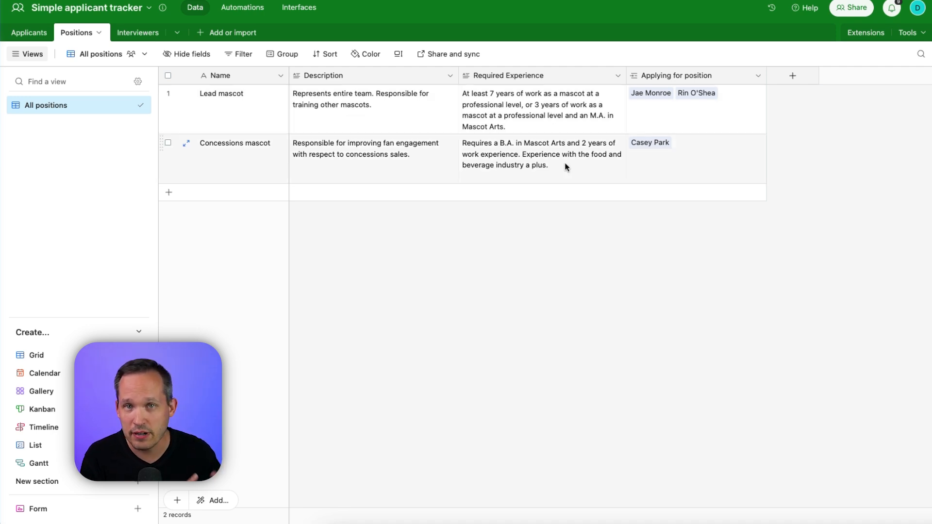
{"action": "left_click", "coordinate": [37, 33]}
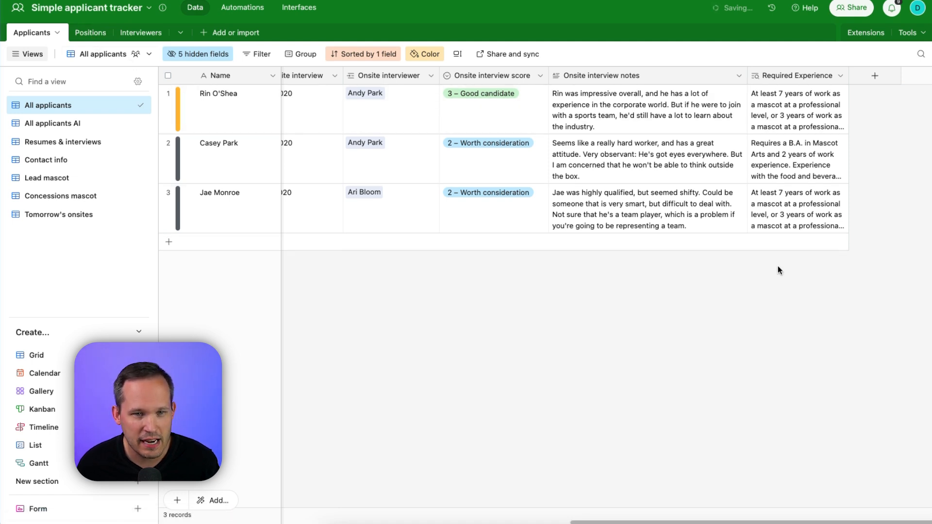
Configure the Required Experience lookup field in Applicants with Applying for as source and the Positions field Required Experience, and save it.
{"action": "left_click", "coordinate": [840, 77]}
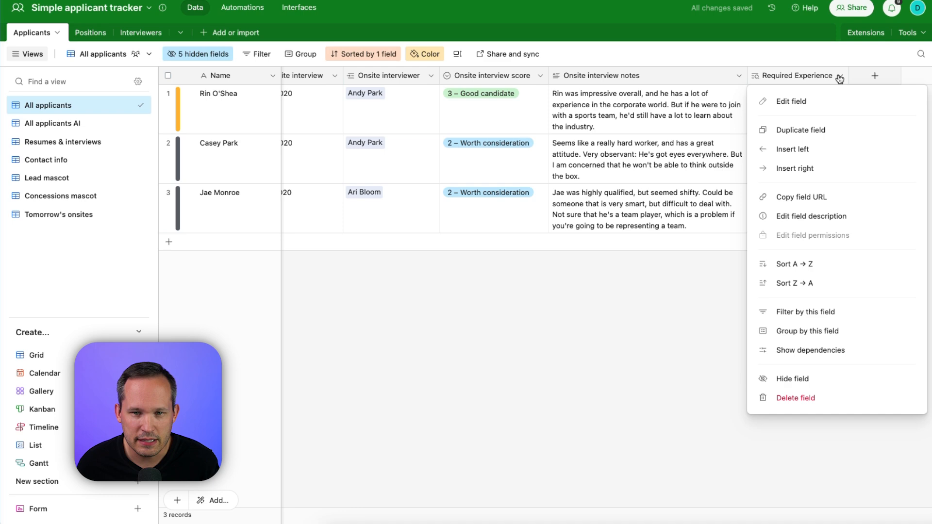
{"action": "left_click", "coordinate": [825, 101]}
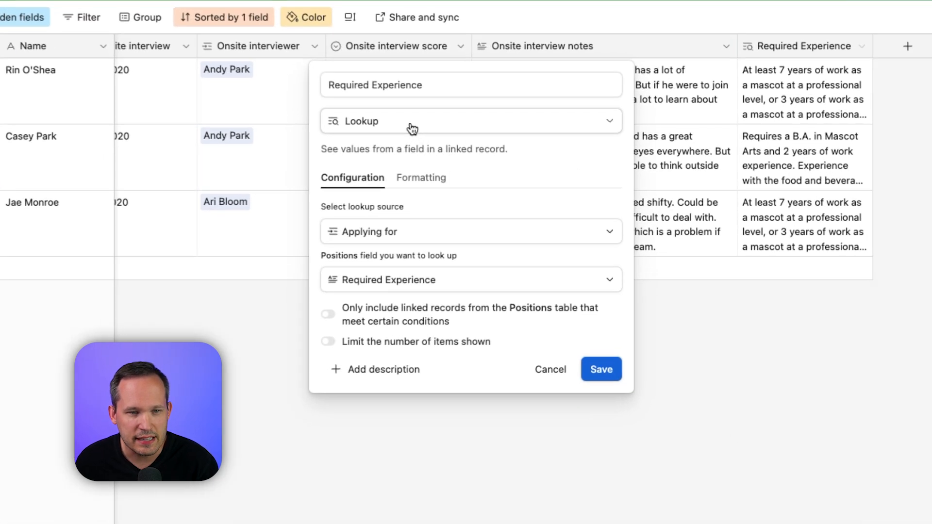
{"action": "left_click", "coordinate": [461, 237]}
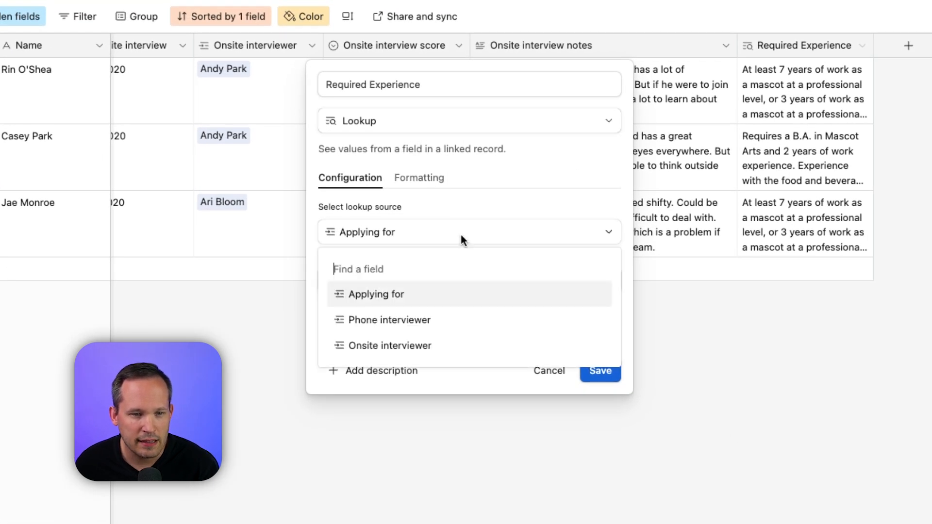
{"action": "left_click", "coordinate": [413, 299]}
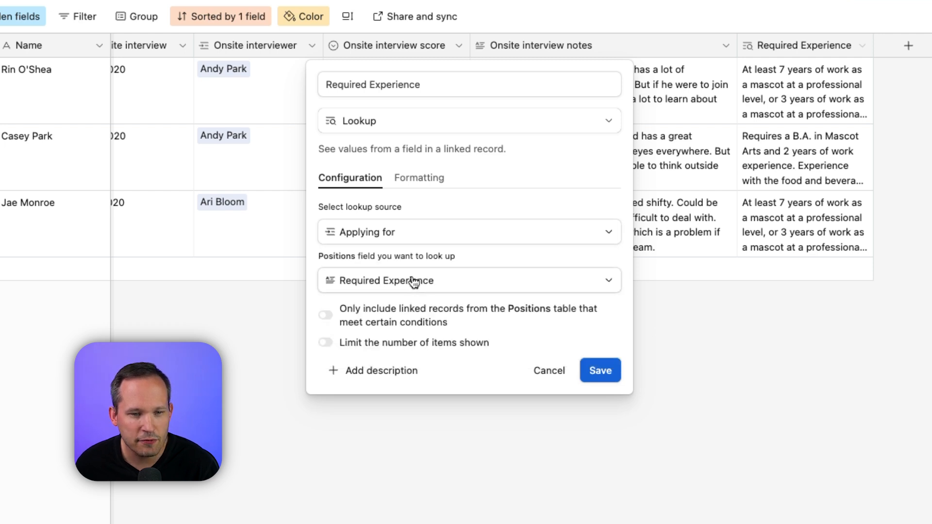
{"action": "left_click", "coordinate": [413, 278]}
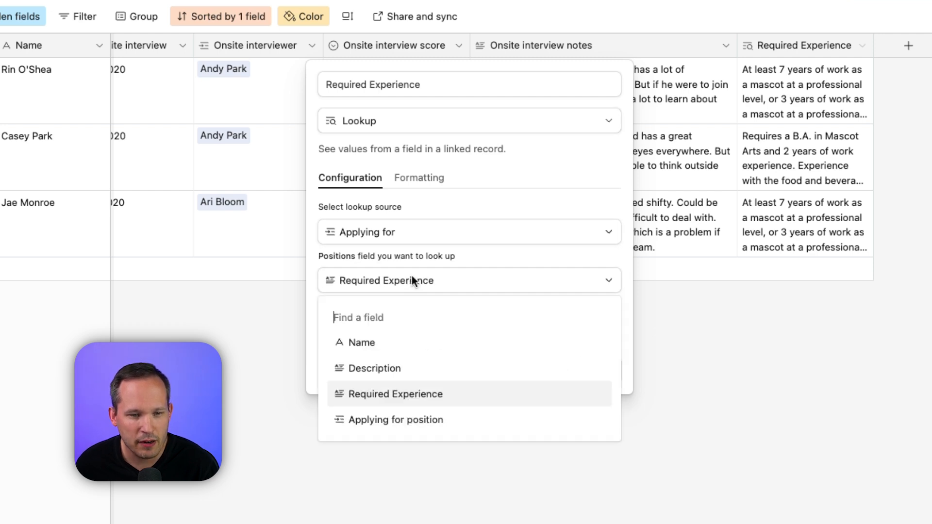
{"action": "left_click", "coordinate": [400, 387]}
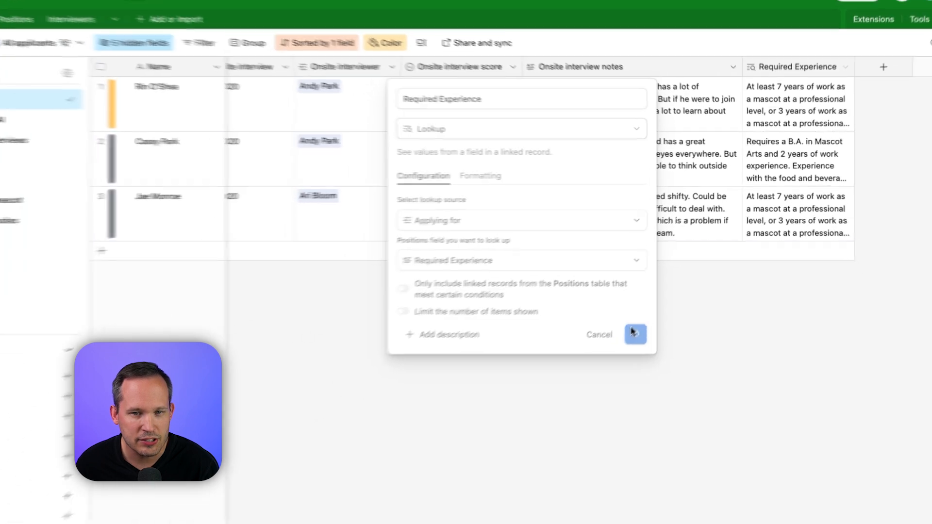
{"action": "left_click", "coordinate": [618, 368]}
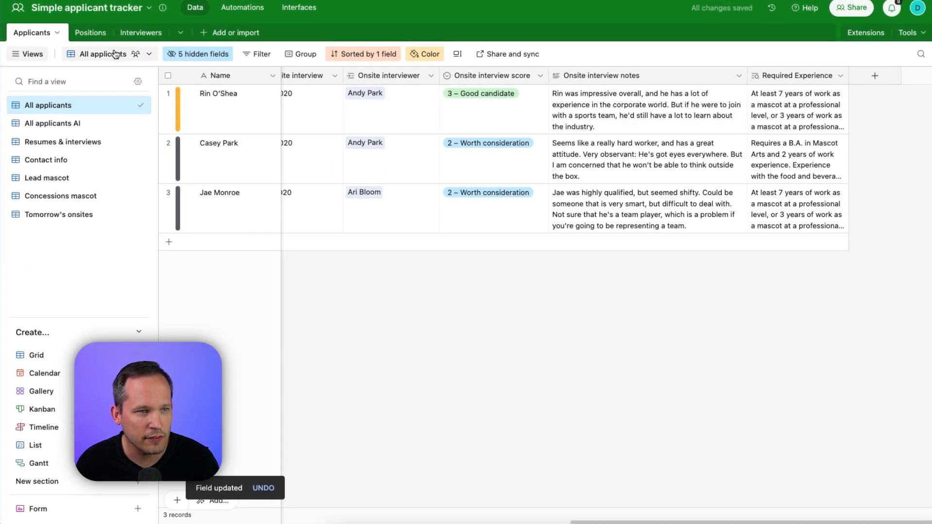
{"action": "left_click", "coordinate": [91, 33]}
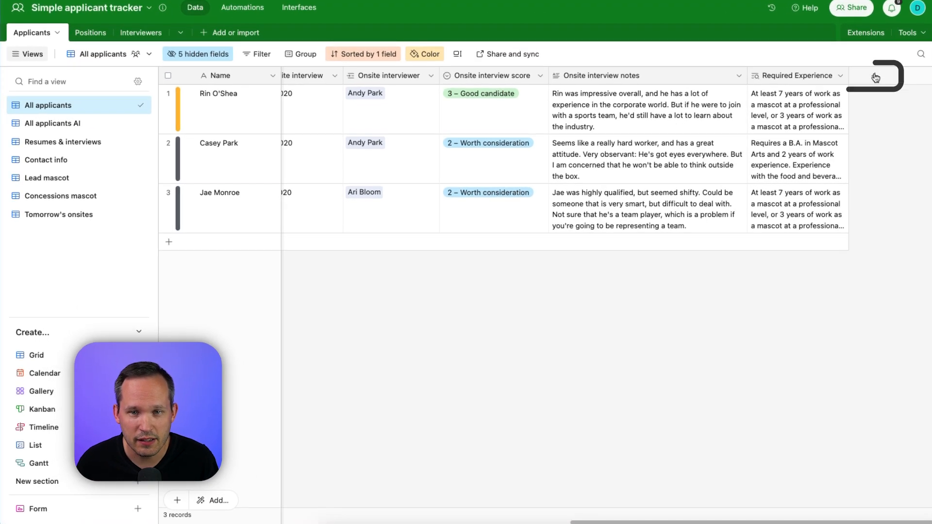
{"action": "left_click", "coordinate": [813, 101]}
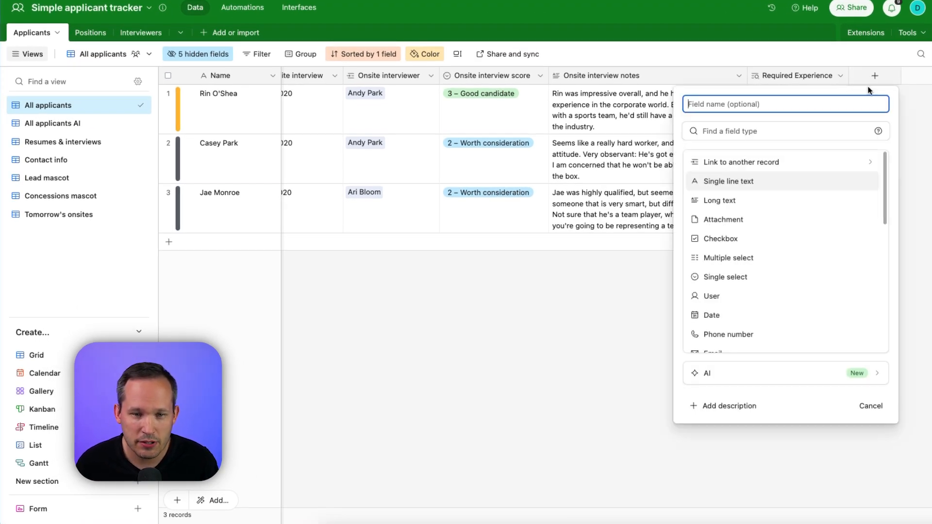
{"action": "left_click", "coordinate": [767, 197]}
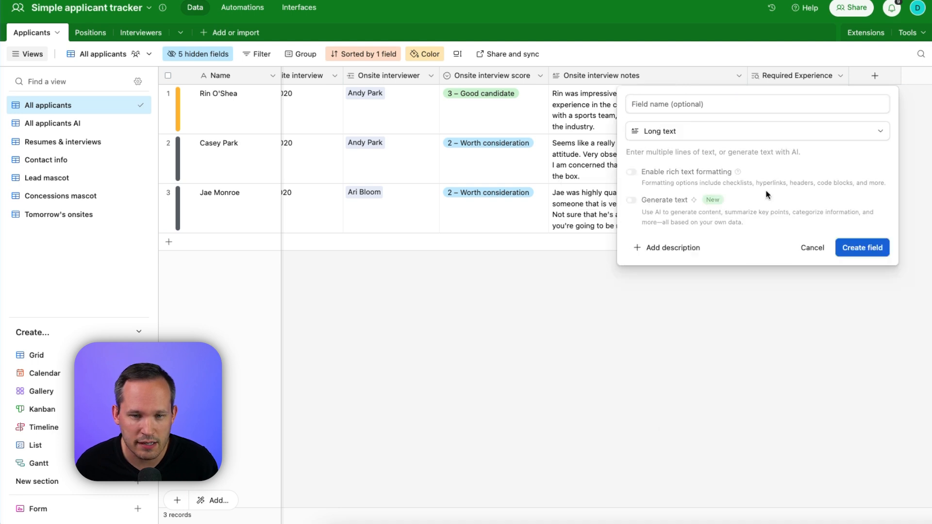
{"action": "left_click", "coordinate": [631, 201]}
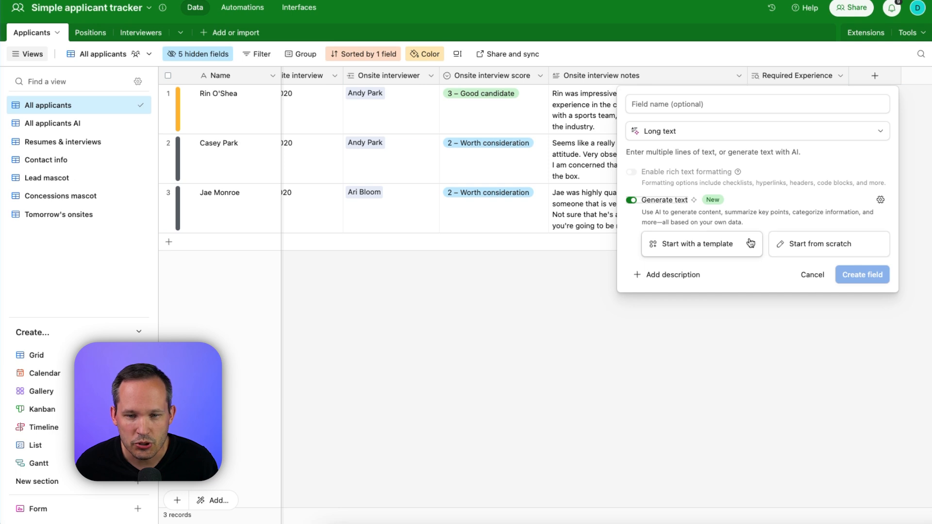
{"action": "left_click", "coordinate": [806, 274]}
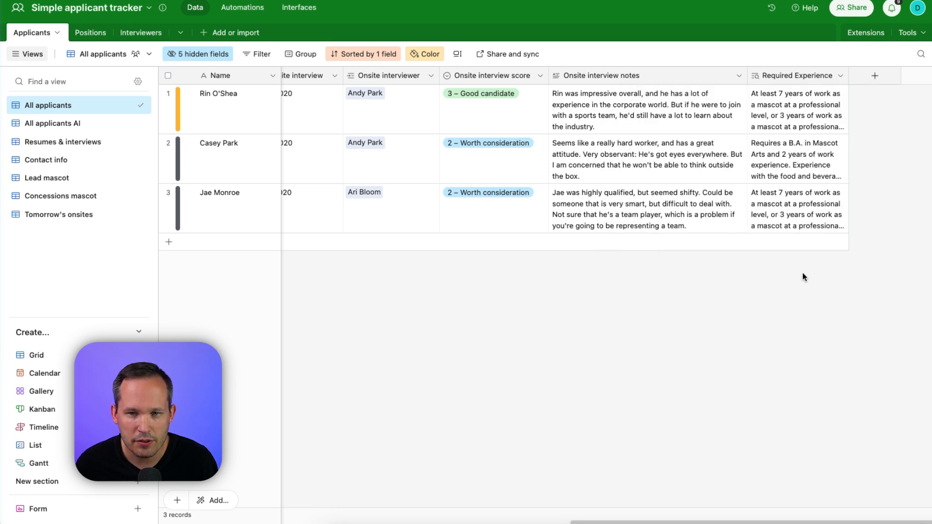
Add a new AI field of the Generate text type to the Applicants table.
{"action": "left_click", "coordinate": [873, 77]}
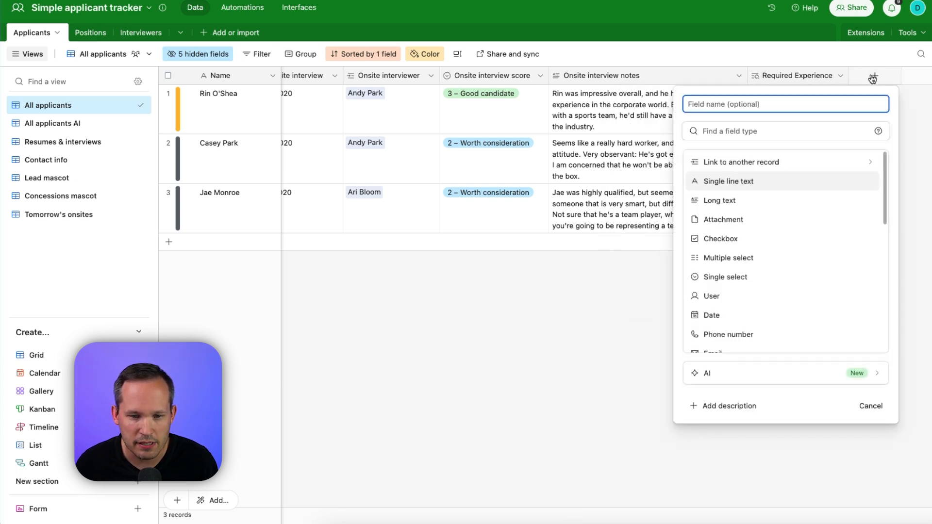
{"action": "left_click", "coordinate": [753, 373]}
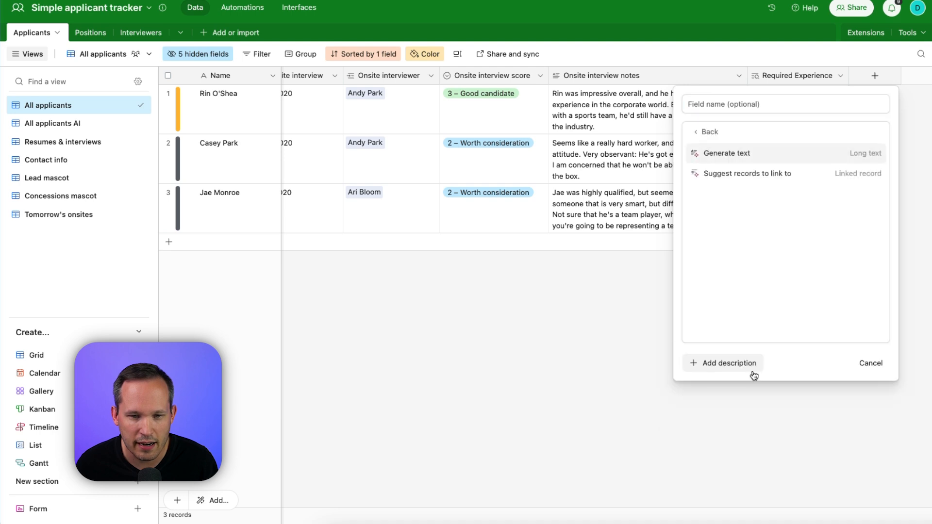
{"action": "left_click", "coordinate": [752, 154]}
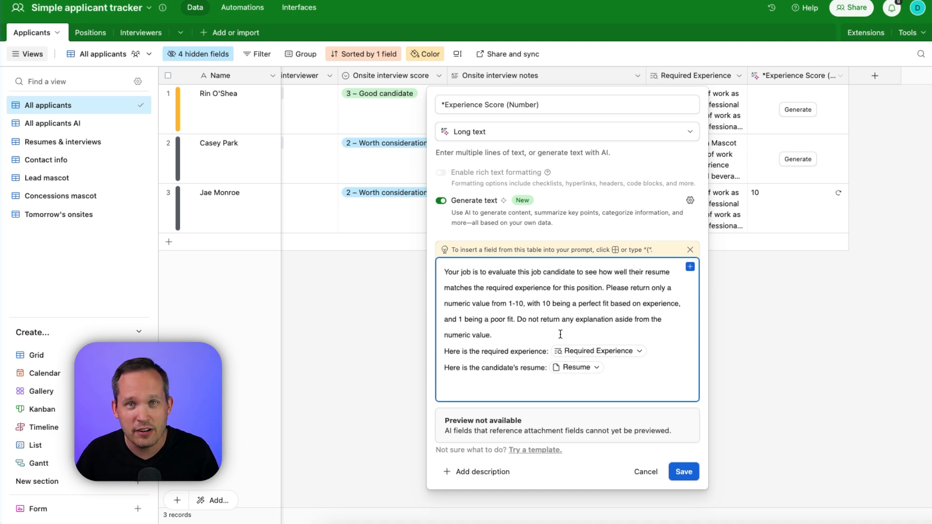
Examine the AI prompt of the *Experience Score (Number) field, its Required Experience and Resume references, and the fields available for insertion.
{"action": "left_click", "coordinate": [560, 334]}
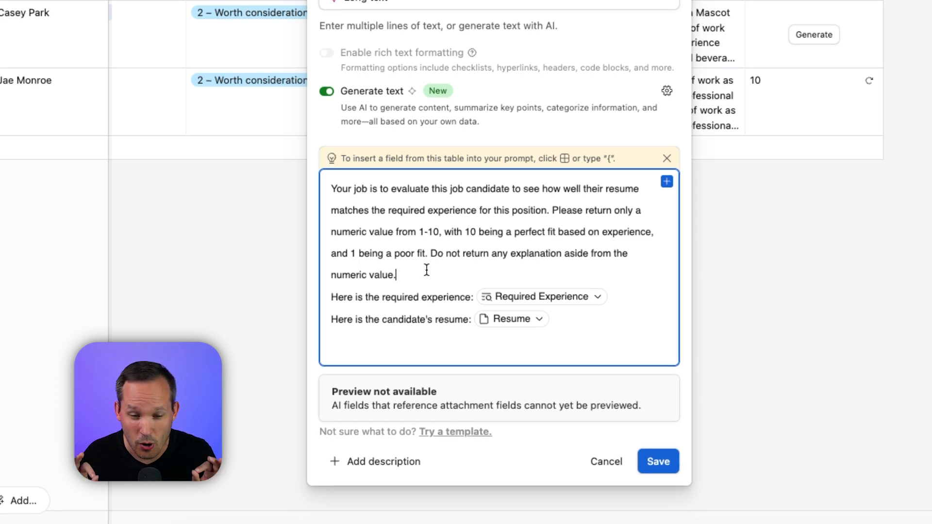
{"action": "left_click", "coordinate": [330, 297]}
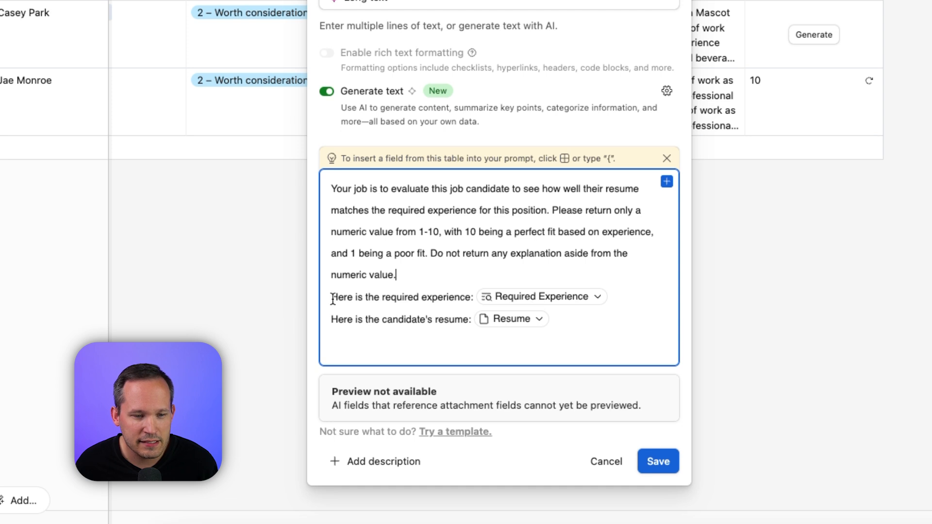
{"action": "left_click_drag", "start_coordinate": [331, 297], "coordinate": [478, 305]}
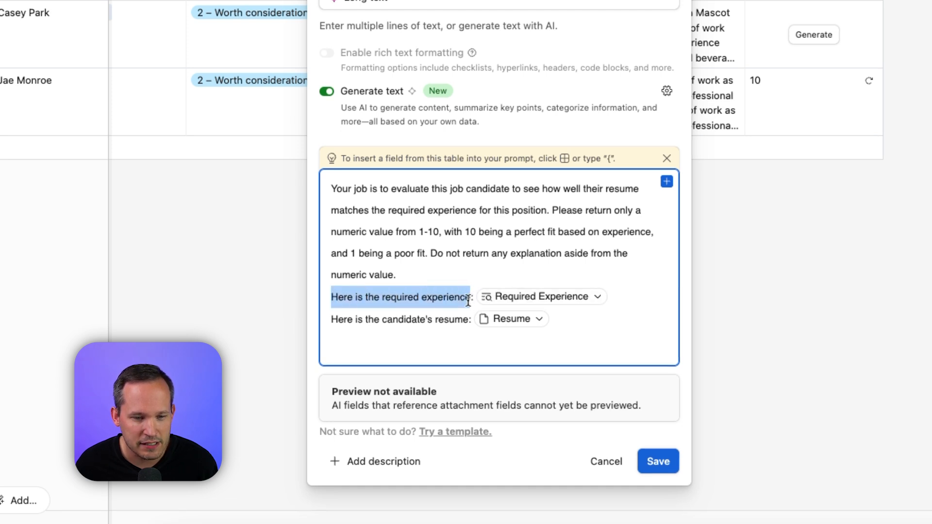
{"action": "left_click", "coordinate": [626, 291]}
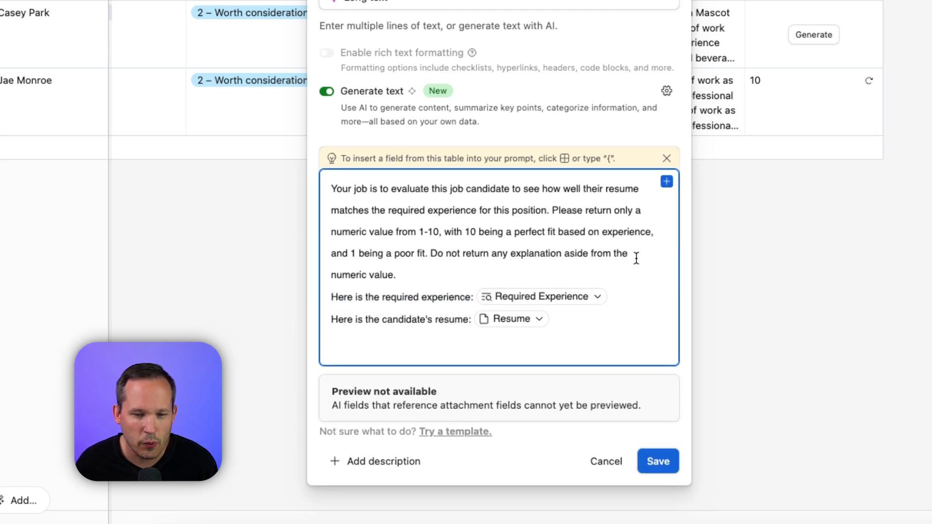
{"action": "left_click", "coordinate": [666, 182]}
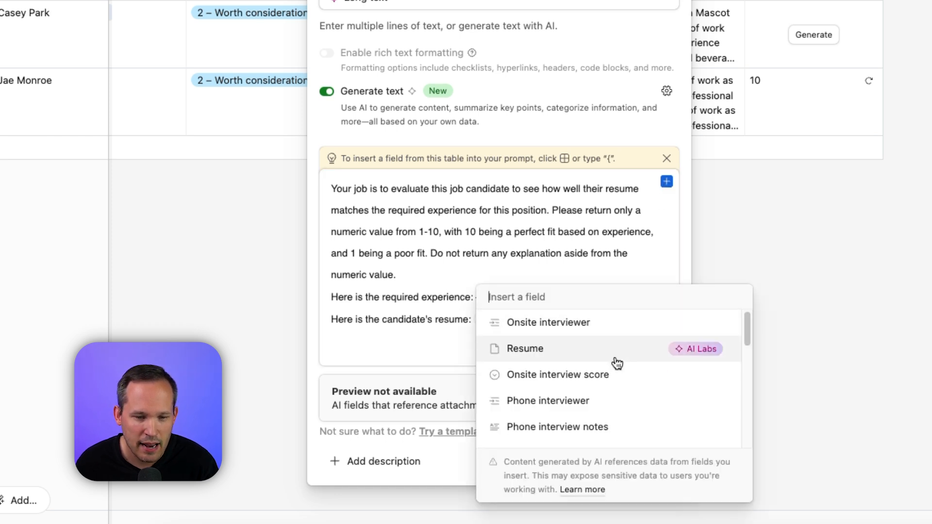
{"action": "scroll", "coordinate": [615, 362], "scroll_direction": "down", "scroll_amount": 5}
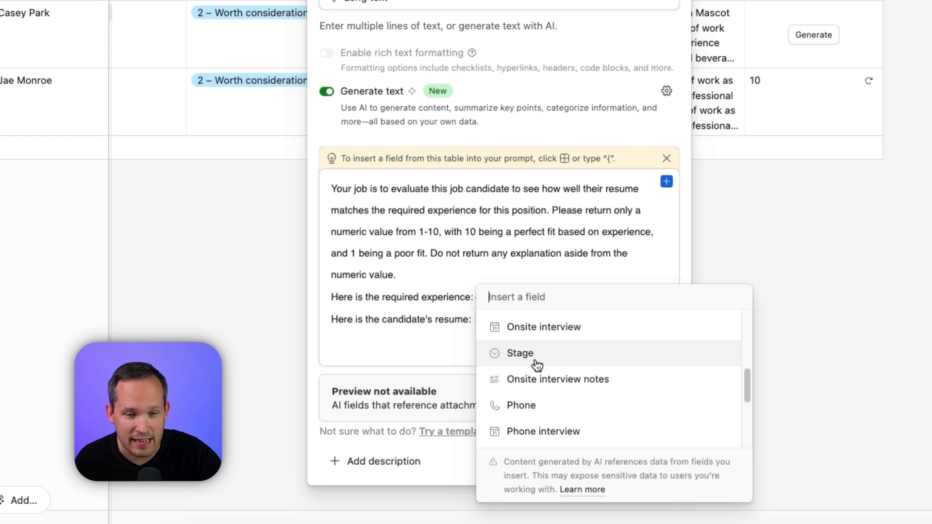
{"action": "left_click", "coordinate": [464, 254]}
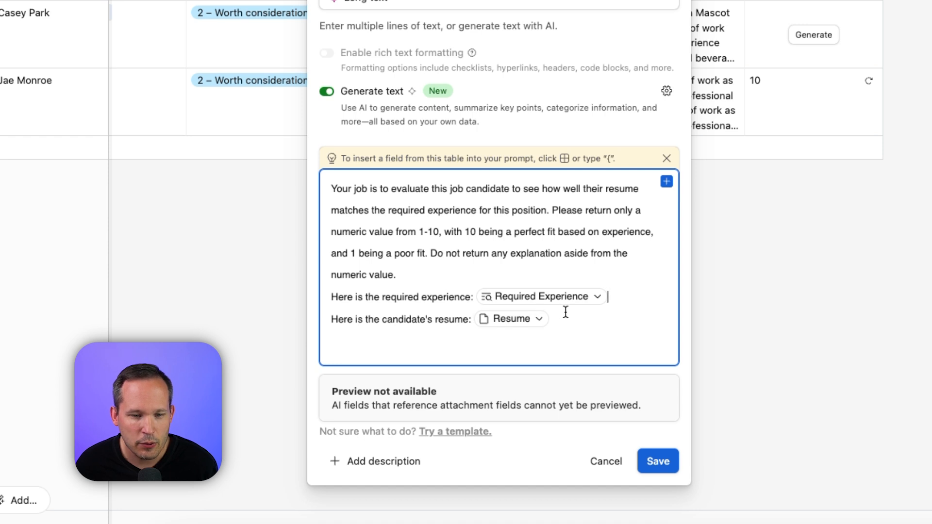
{"action": "left_click", "coordinate": [666, 182]}
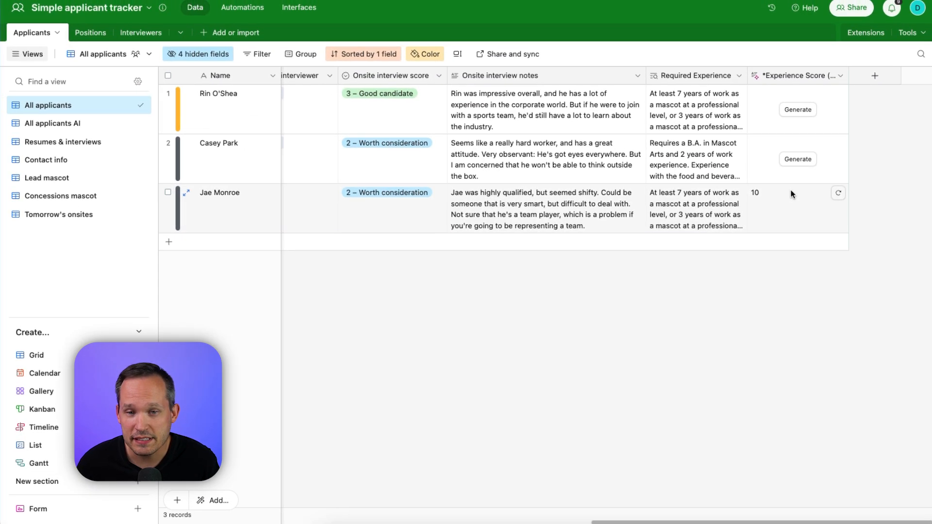
Generate the AI experience score for the first applicant in the Applicants table.
{"action": "left_click", "coordinate": [797, 110]}
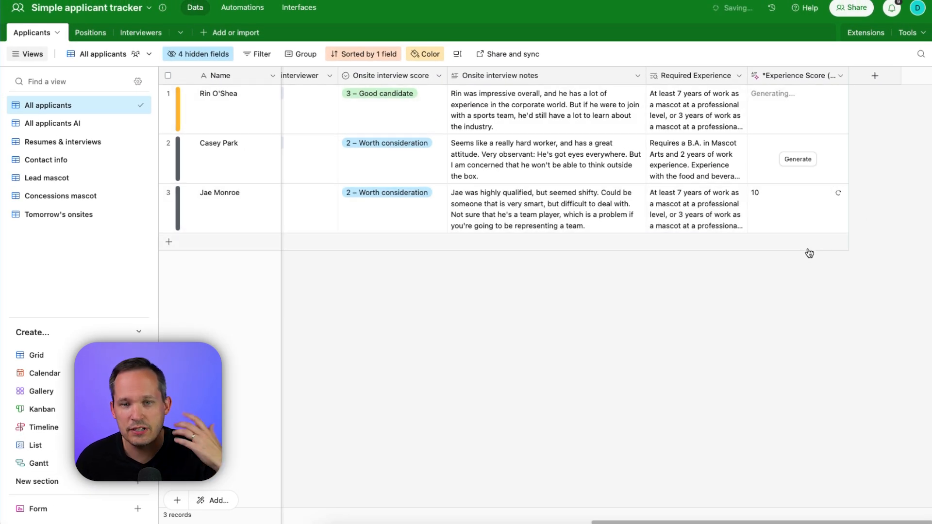
Open the third applicant's attached resume, read through the work experience and education, and close it.
{"action": "scroll", "coordinate": [470, 276], "scroll_direction": "left", "scroll_amount": 10}
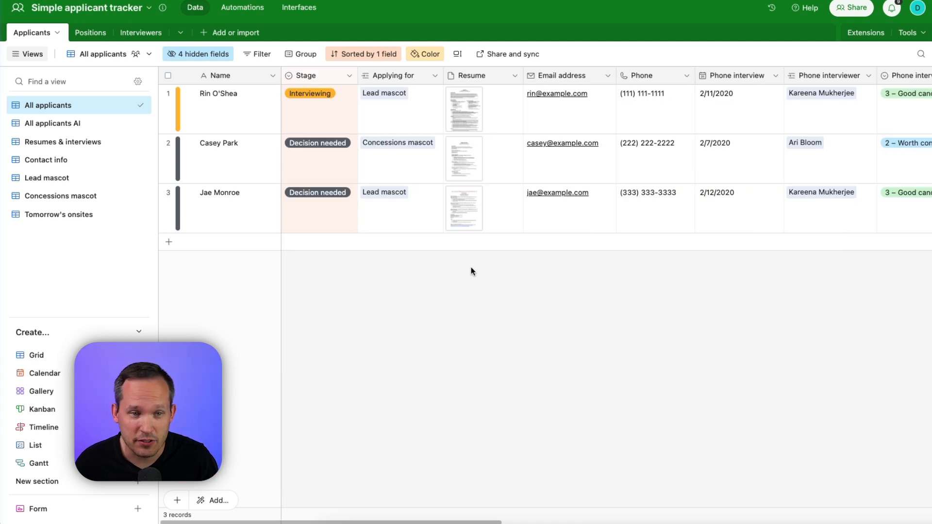
{"action": "left_click", "coordinate": [466, 212]}
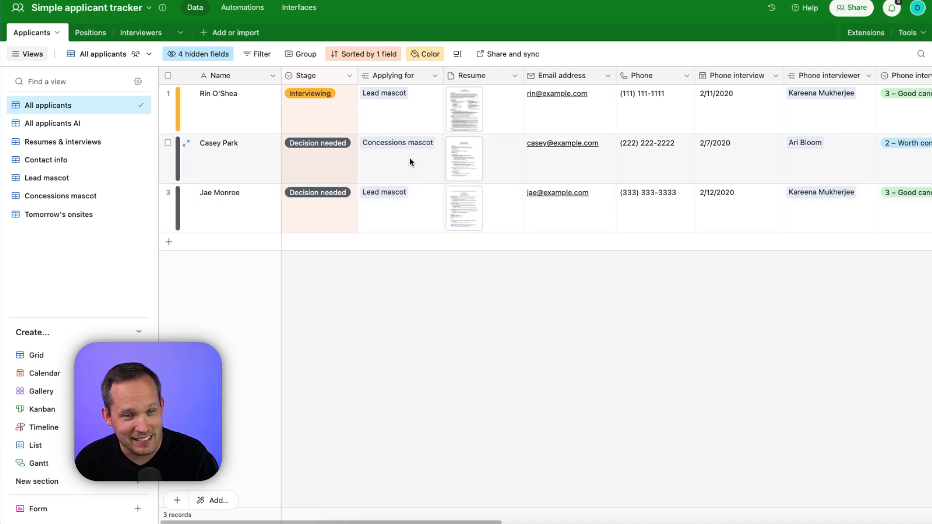
{"action": "left_click", "coordinate": [456, 209]}
{"action": "left_click", "coordinate": [457, 209]}
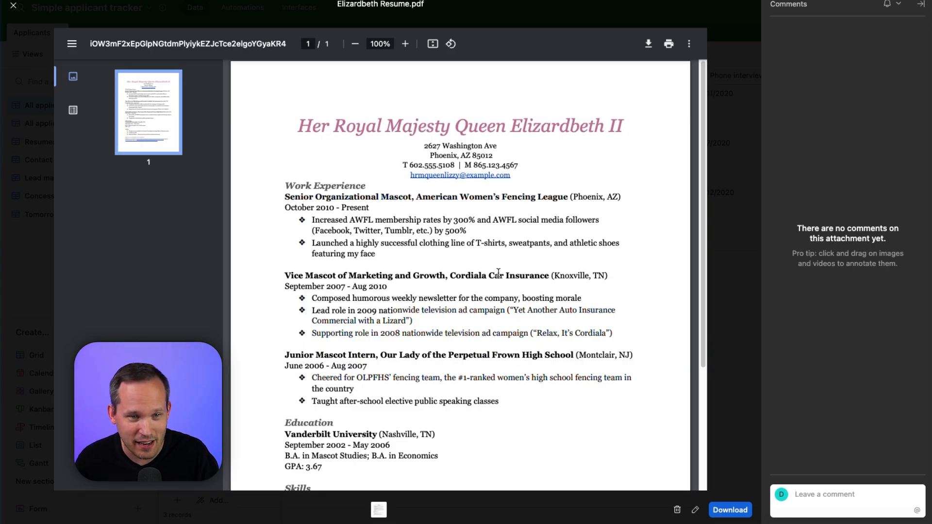
{"action": "left_click", "coordinate": [14, 5]}
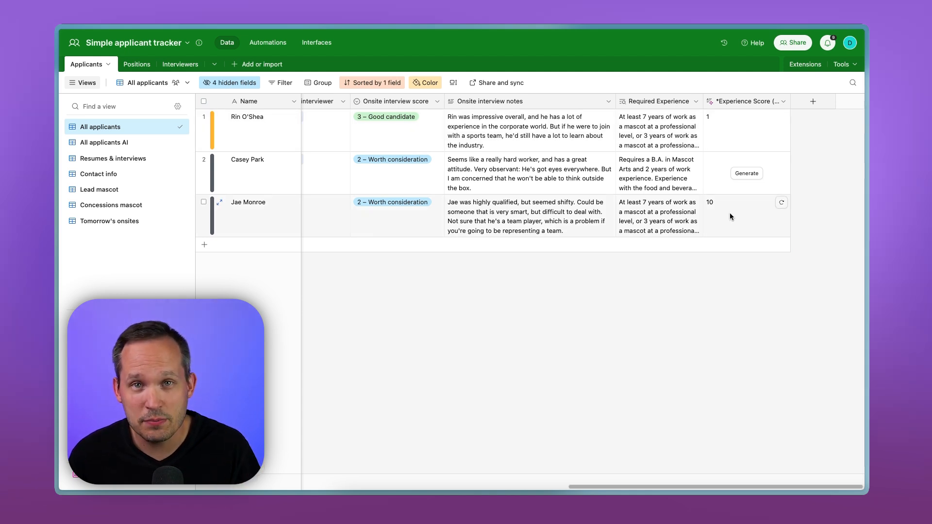
View the options available in the first applicant's Onsite interview score and leave the selection as it is.
{"action": "left_click", "coordinate": [404, 119]}
{"action": "left_click", "coordinate": [403, 119]}
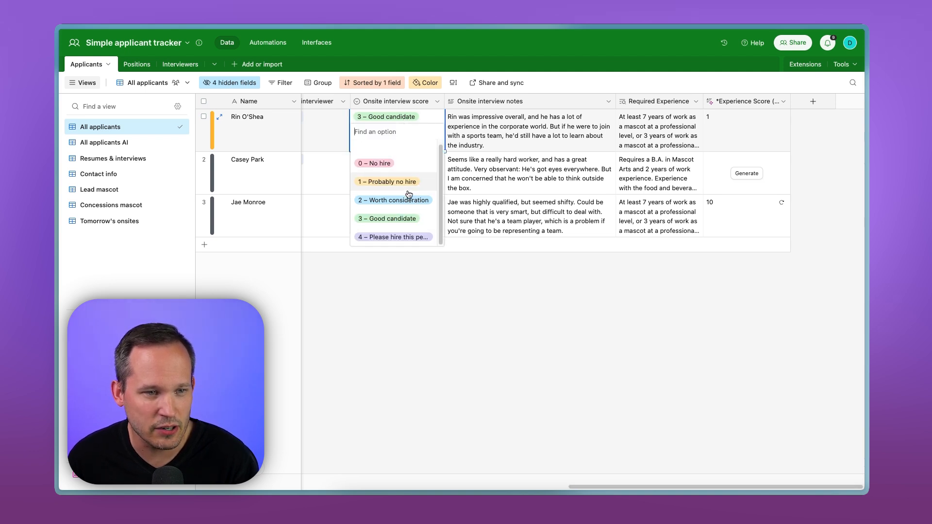
{"action": "left_click", "coordinate": [471, 291]}
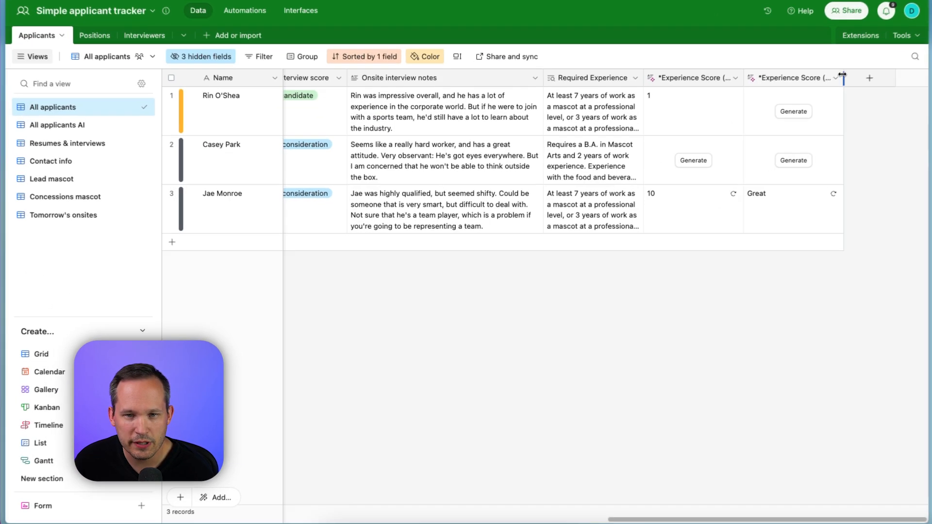
Examine the configuration of the *Experience Score (Category) AI field.
{"action": "left_click", "coordinate": [803, 92]}
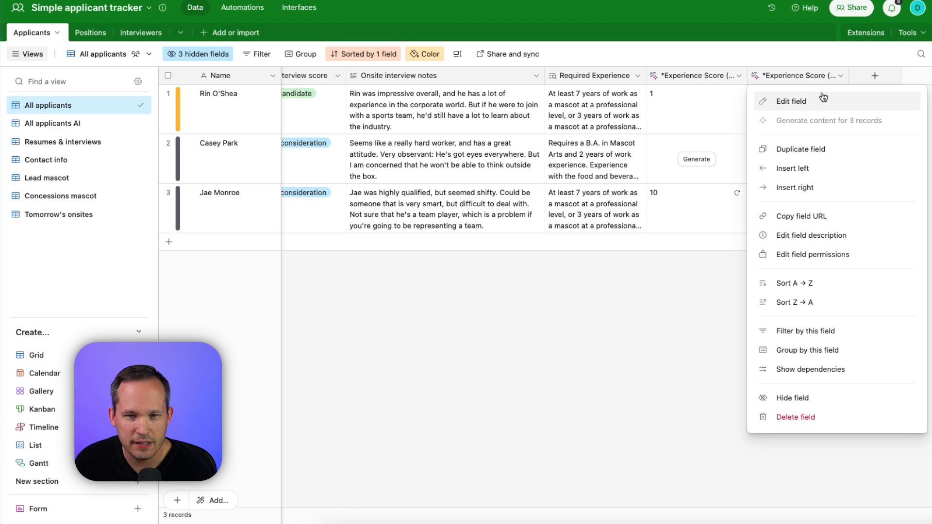
{"action": "left_click", "coordinate": [787, 111]}
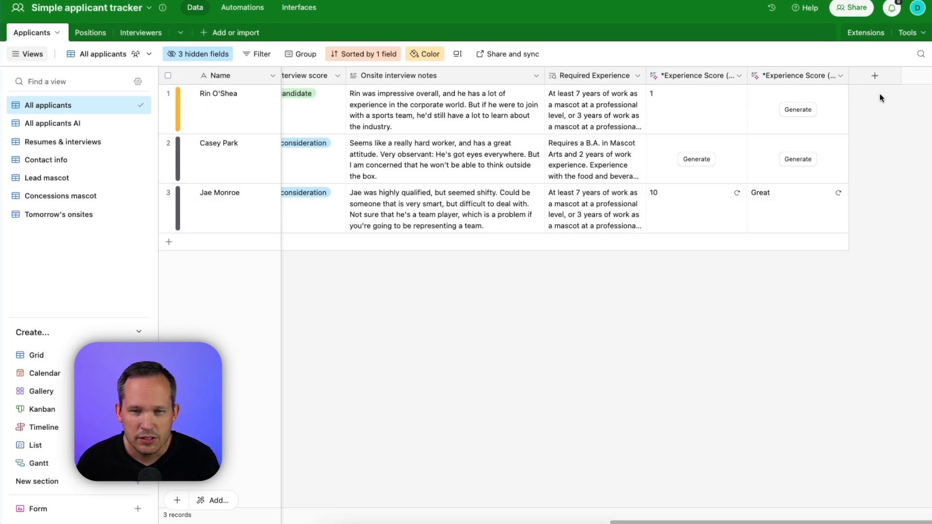
Create a formula field named Experience (AI) that returns {*Experience Score (Category)}.
{"action": "left_click", "coordinate": [875, 76]}
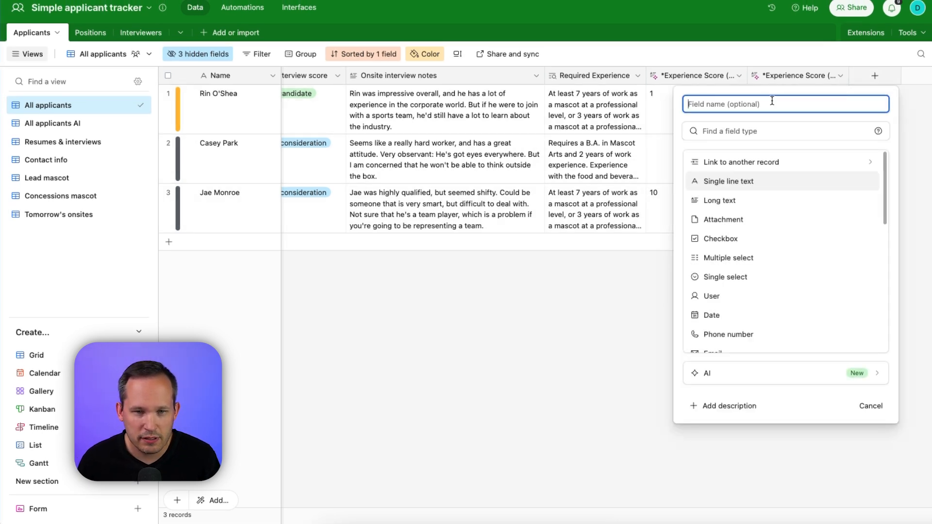
{"action": "type", "text": "Experience (AI)"}
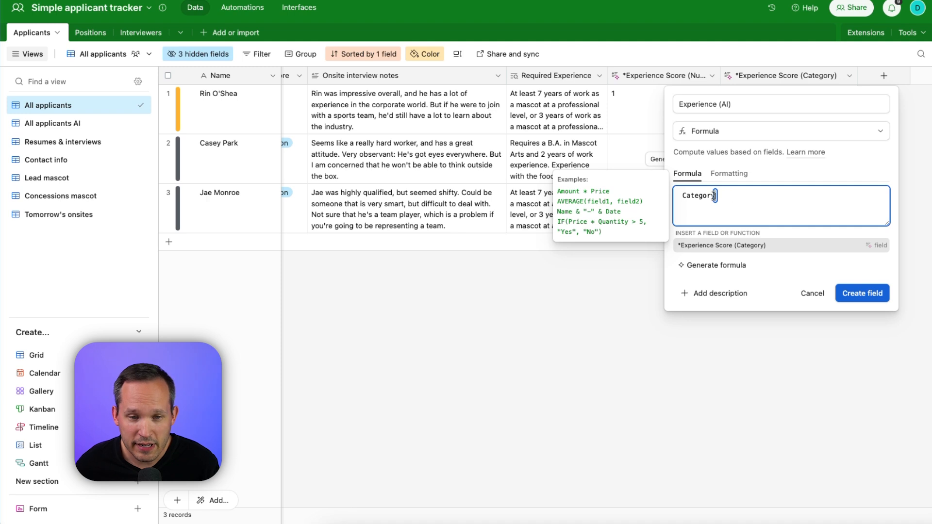
{"action": "left_click", "coordinate": [746, 250]}
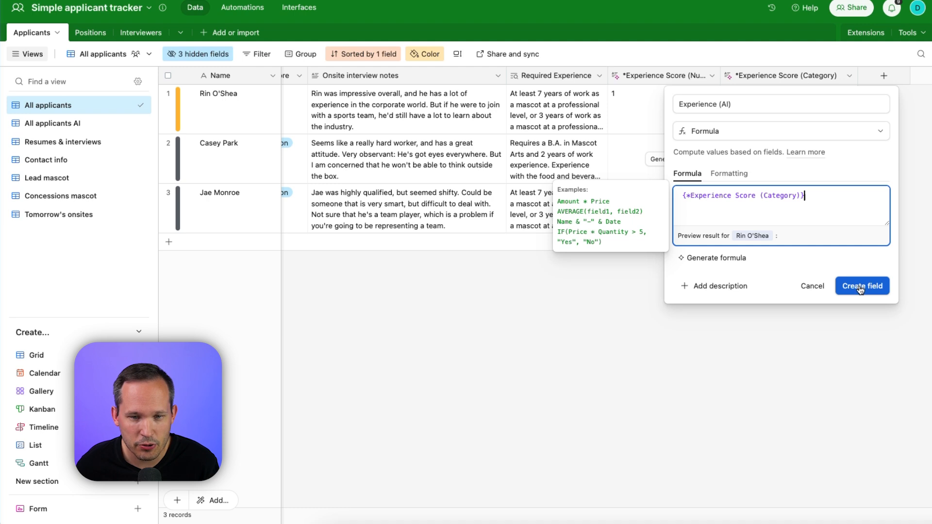
{"action": "left_click", "coordinate": [860, 287]}
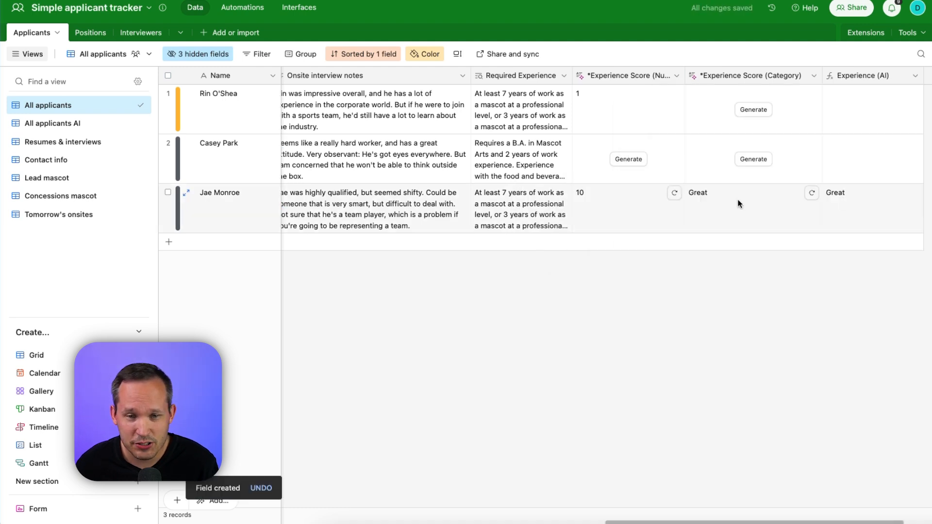
Format the Experience (AI) formula output as single select options Great, Good, Okay and Poor.
{"action": "left_click", "coordinate": [915, 75]}
{"action": "left_click", "coordinate": [837, 104]}
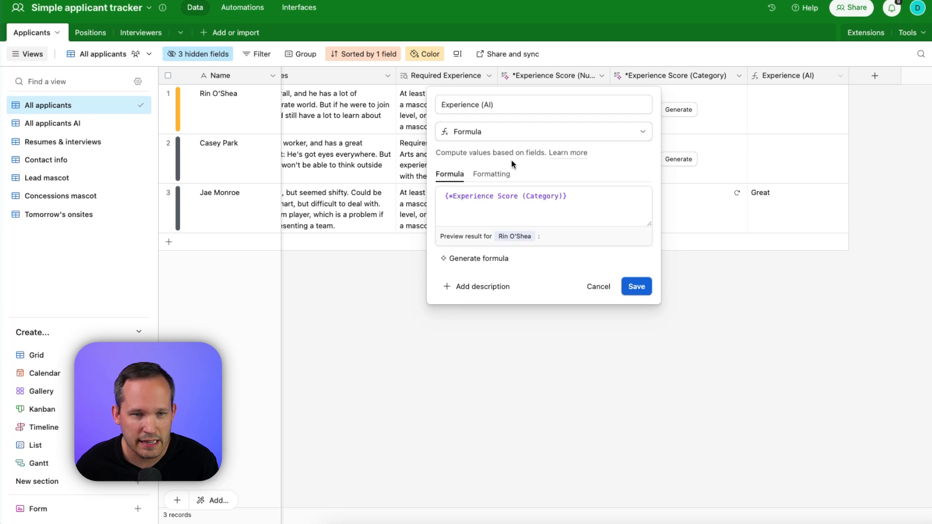
{"action": "left_click", "coordinate": [481, 174]}
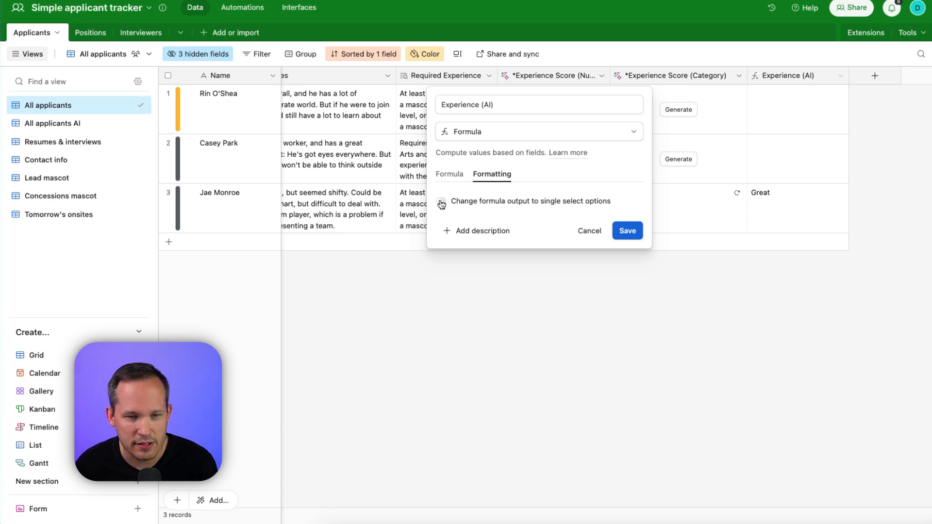
{"action": "left_click", "coordinate": [441, 203]}
{"action": "type", "text": "Grea"}
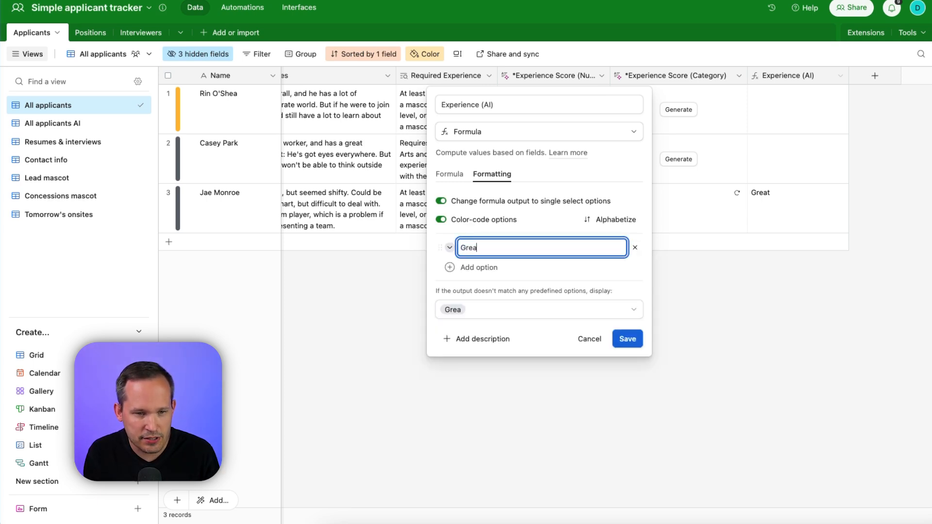
{"action": "type", "text": "t"}
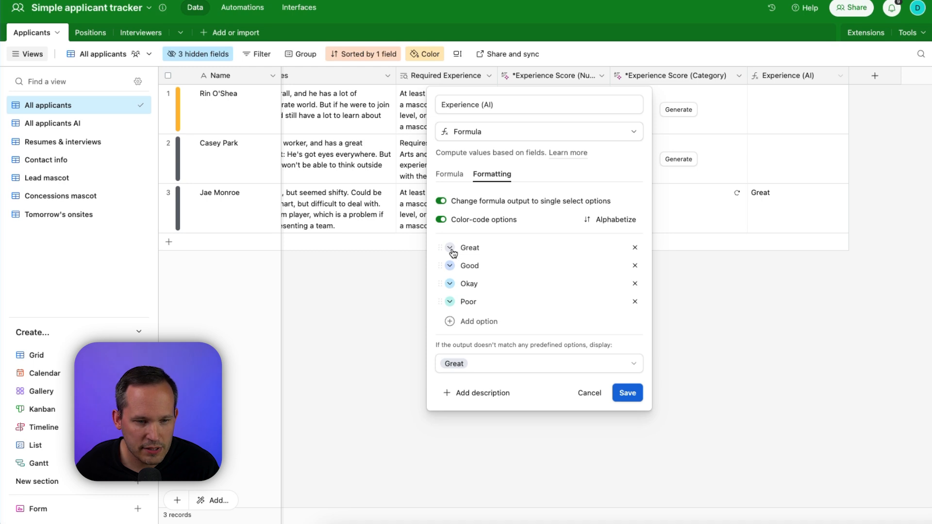
Color Great green, Good blue, Okay purple and Poor red, leave the display for unmatched output blank, and save the field.
{"action": "left_click", "coordinate": [450, 248]}
{"action": "left_click", "coordinate": [555, 303]}
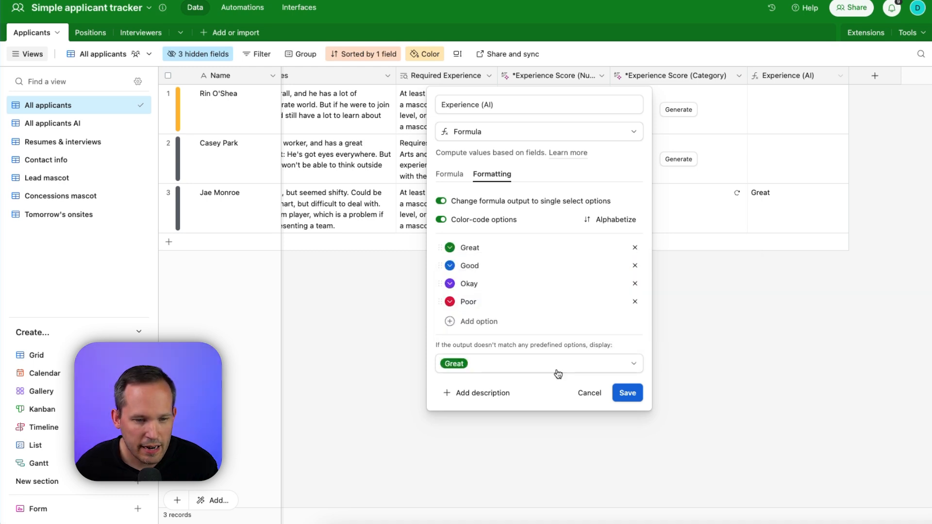
{"action": "left_click", "coordinate": [558, 374]}
{"action": "left_click", "coordinate": [513, 405]}
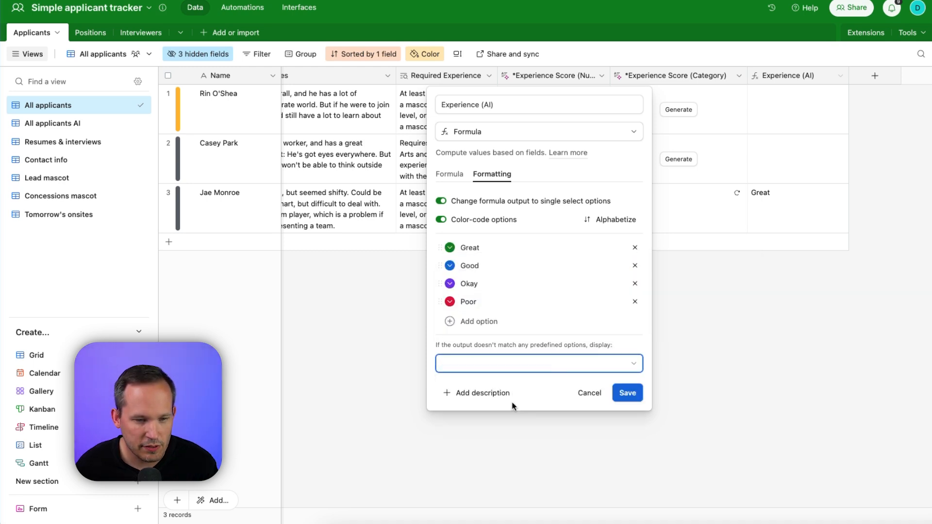
{"action": "left_click", "coordinate": [636, 391]}
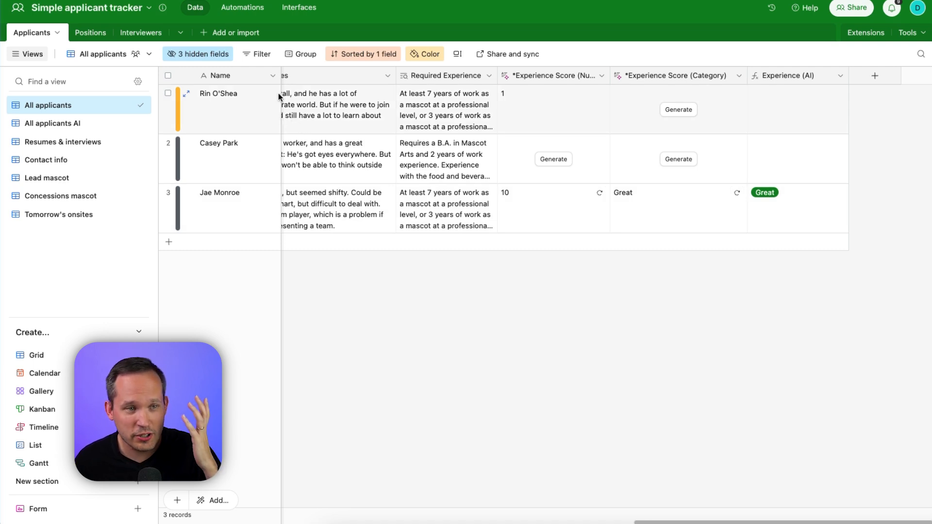
Examine the filter settings of the view, with its selectable fields and the options for an Experience (AI) condition.
{"action": "left_click", "coordinate": [262, 54]}
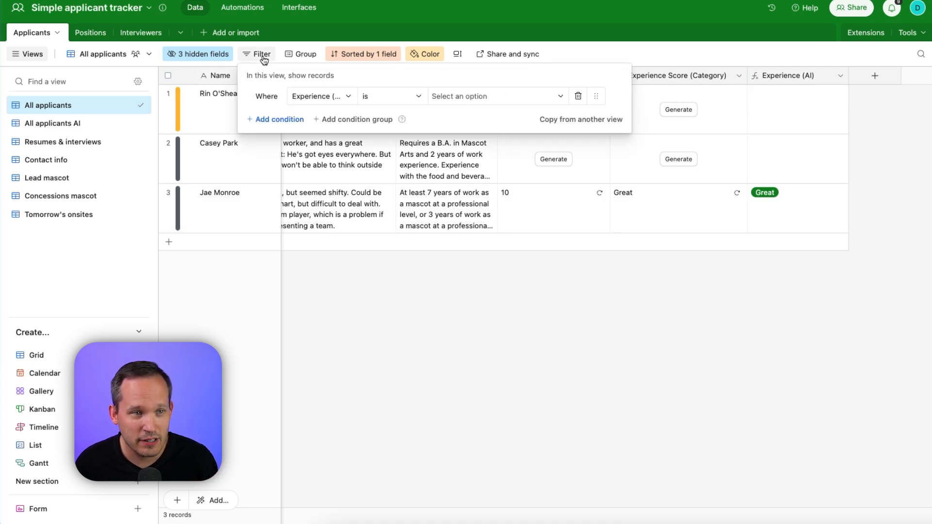
{"action": "left_click", "coordinate": [313, 97]}
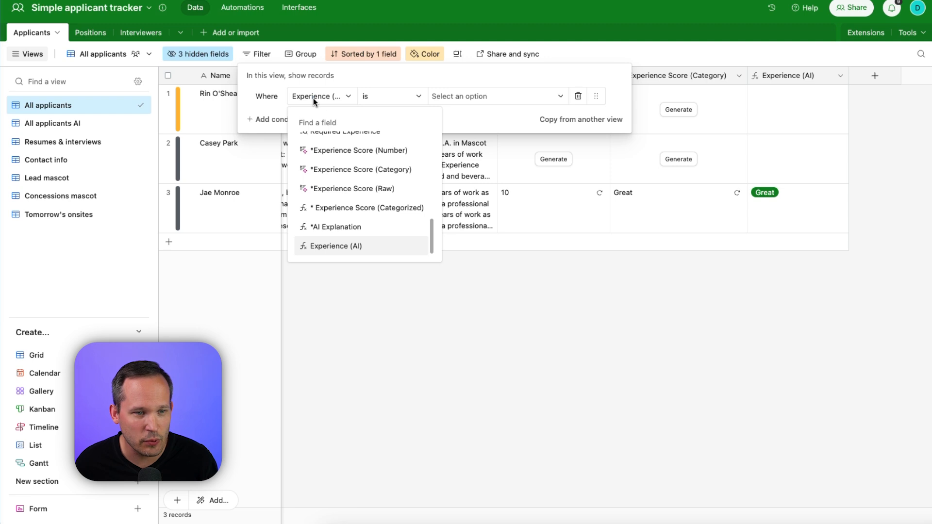
{"action": "scroll", "coordinate": [356, 191], "scroll_direction": "up", "scroll_amount": 1}
{"action": "left_click", "coordinate": [496, 116]}
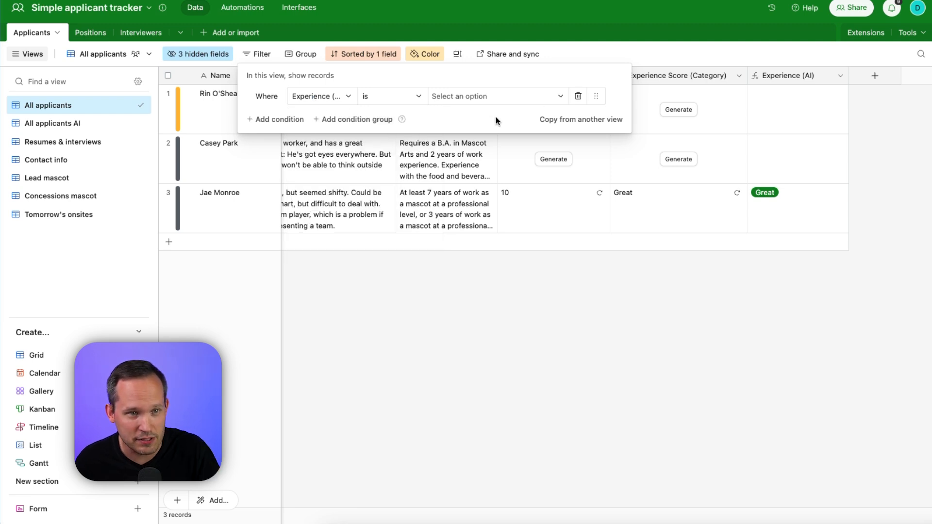
{"action": "left_click", "coordinate": [441, 97]}
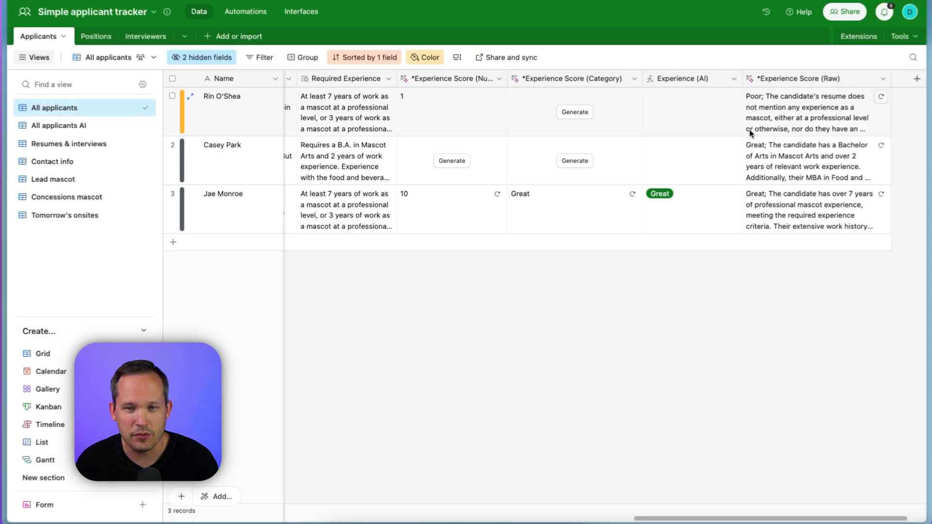
Examine the AI prompt of the *Experience Score (Raw) field and the first applicant's generated rating and explanation.
{"action": "left_click", "coordinate": [883, 78]}
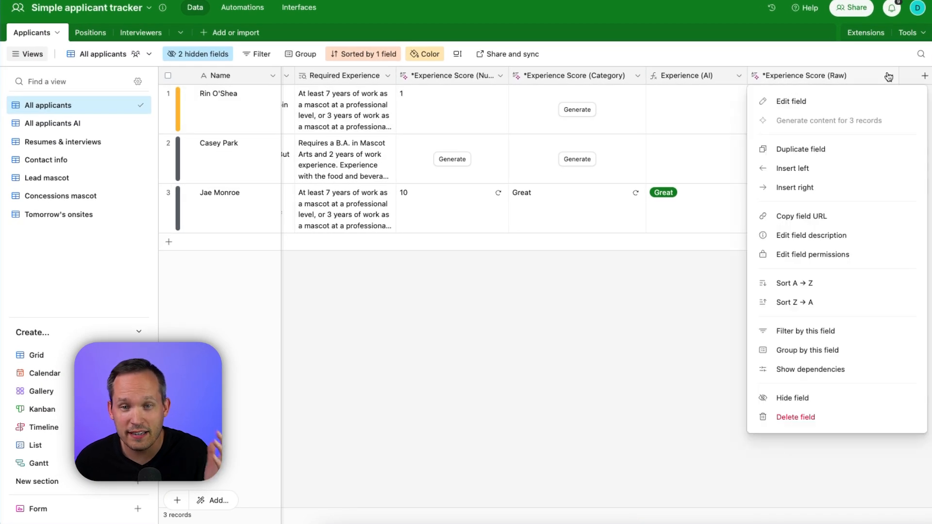
{"action": "left_click", "coordinate": [857, 99]}
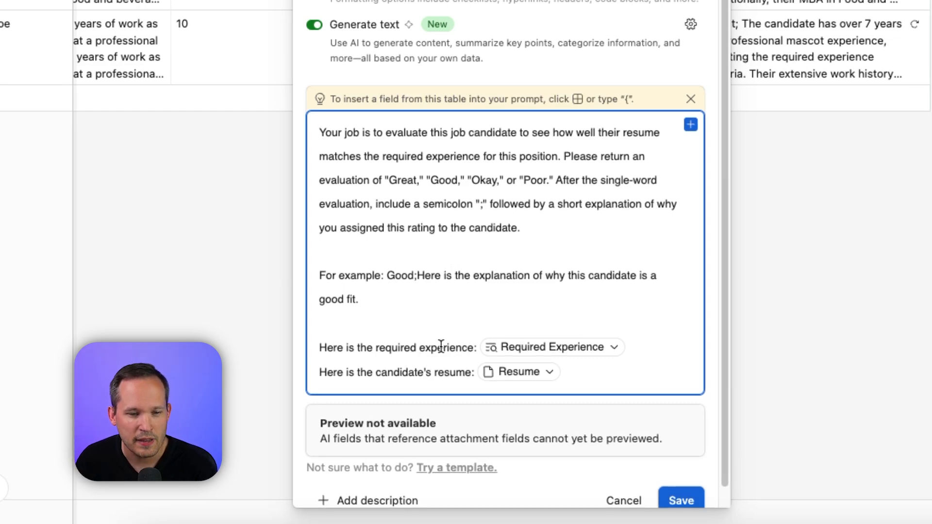
{"action": "scroll", "coordinate": [464, 368], "scroll_direction": "down", "scroll_amount": 1}
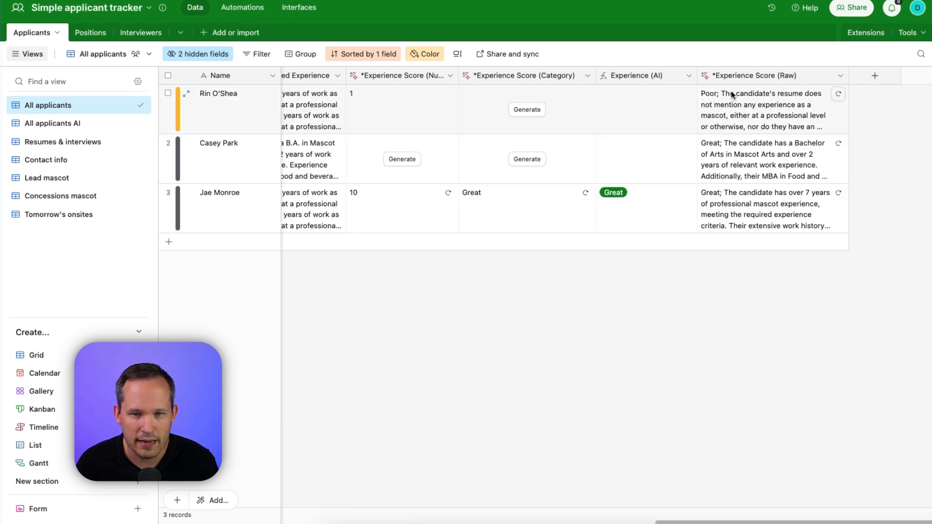
{"action": "left_click", "coordinate": [791, 110]}
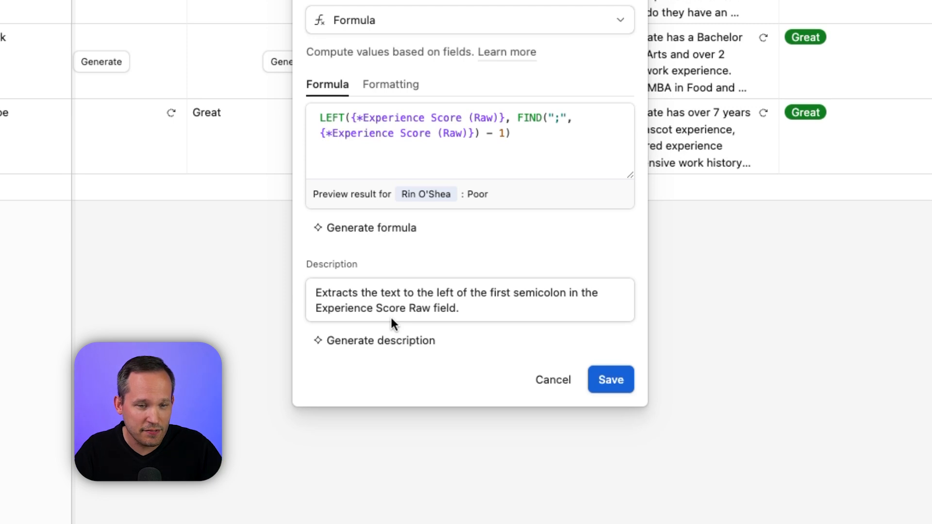
Examine the formula and formatting of the * Experience Score (Categorized) field and the formula of the *AI Explanation field.
{"action": "left_click", "coordinate": [464, 308]}
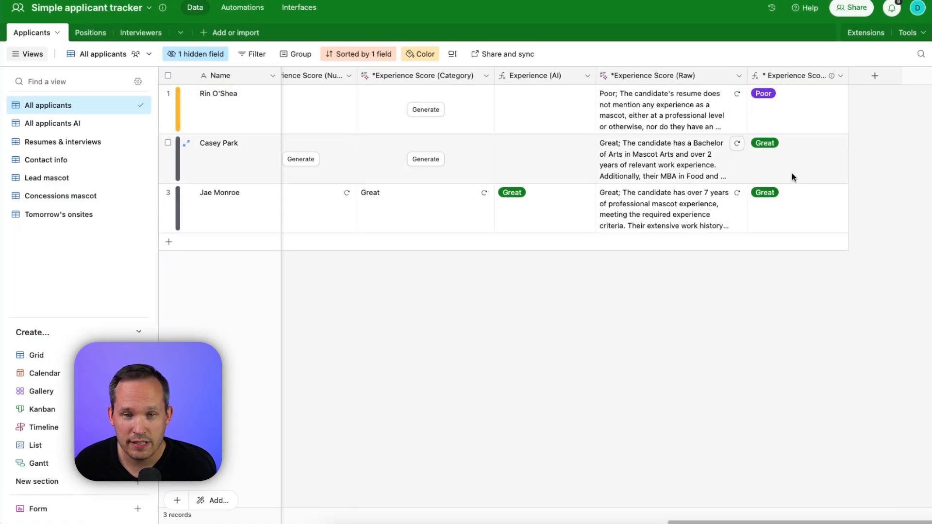
{"action": "left_click", "coordinate": [839, 76]}
{"action": "left_click", "coordinate": [791, 102]}
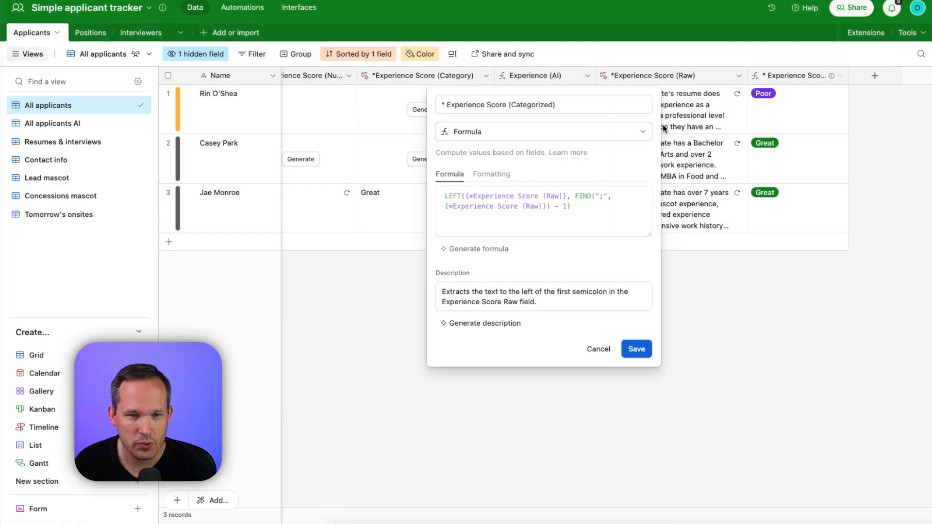
{"action": "left_click", "coordinate": [492, 174]}
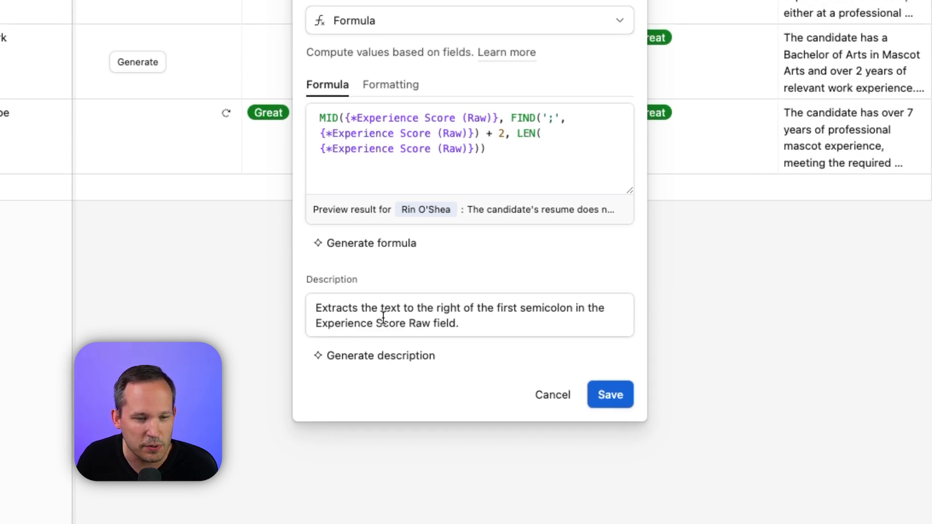
{"action": "left_click", "coordinate": [752, 331]}
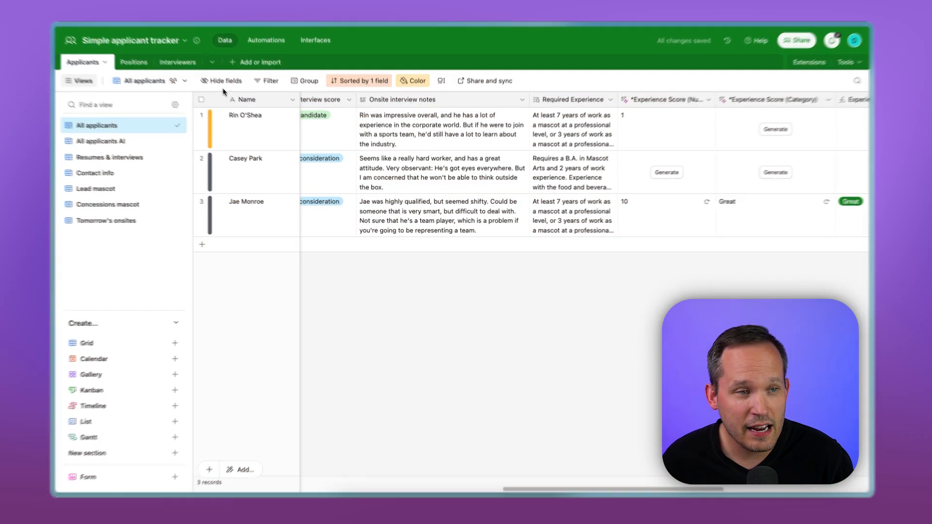
Hide the *Experience Score (Number), *Experience Score (Category), Experience (AI) and *Experience Score (Raw) fields in the All applicants view.
{"action": "left_click", "coordinate": [224, 82]}
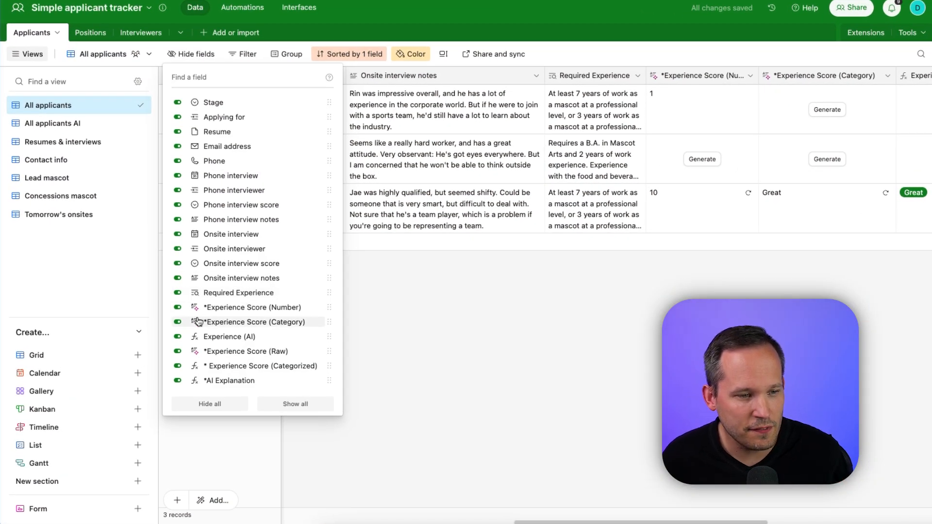
{"action": "left_click", "coordinate": [178, 307]}
{"action": "left_click", "coordinate": [178, 322]}
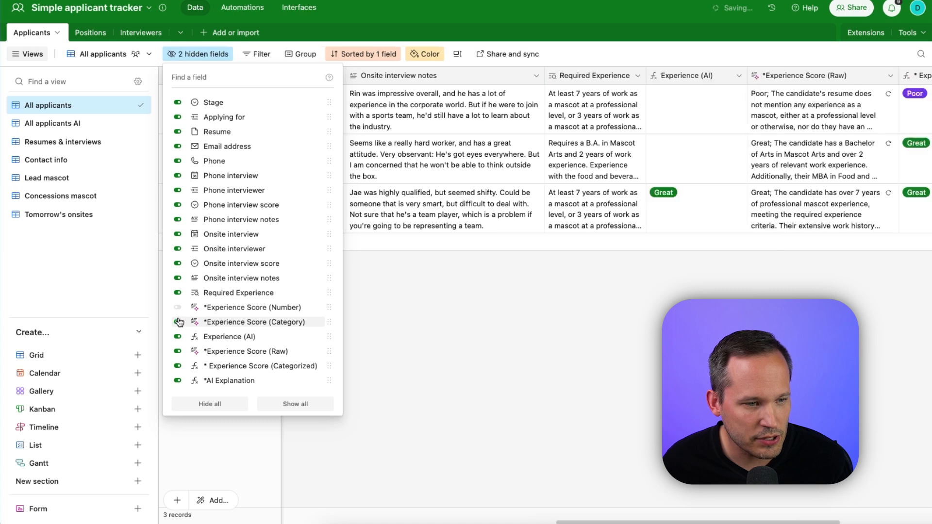
{"action": "left_click", "coordinate": [178, 337]}
{"action": "left_click", "coordinate": [178, 351]}
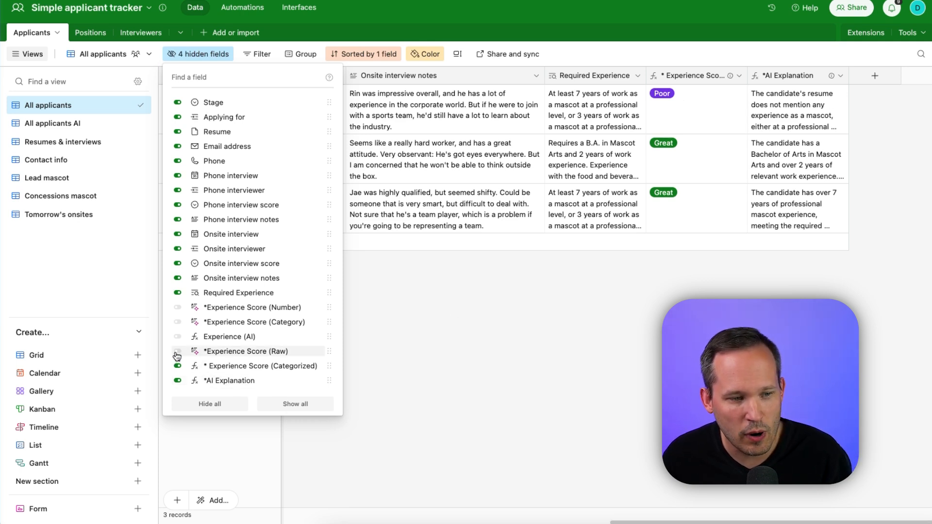
{"action": "left_click", "coordinate": [178, 352]}
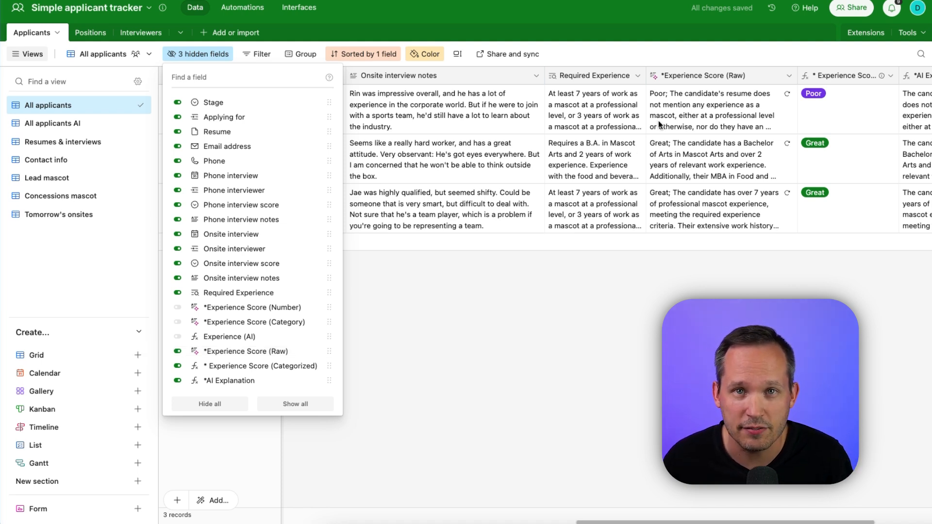
{"action": "left_click", "coordinate": [178, 353]}
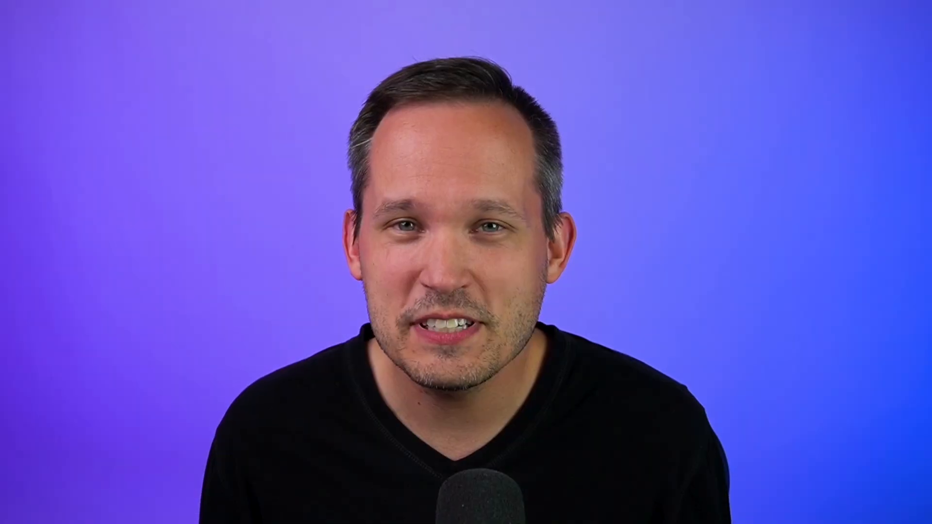